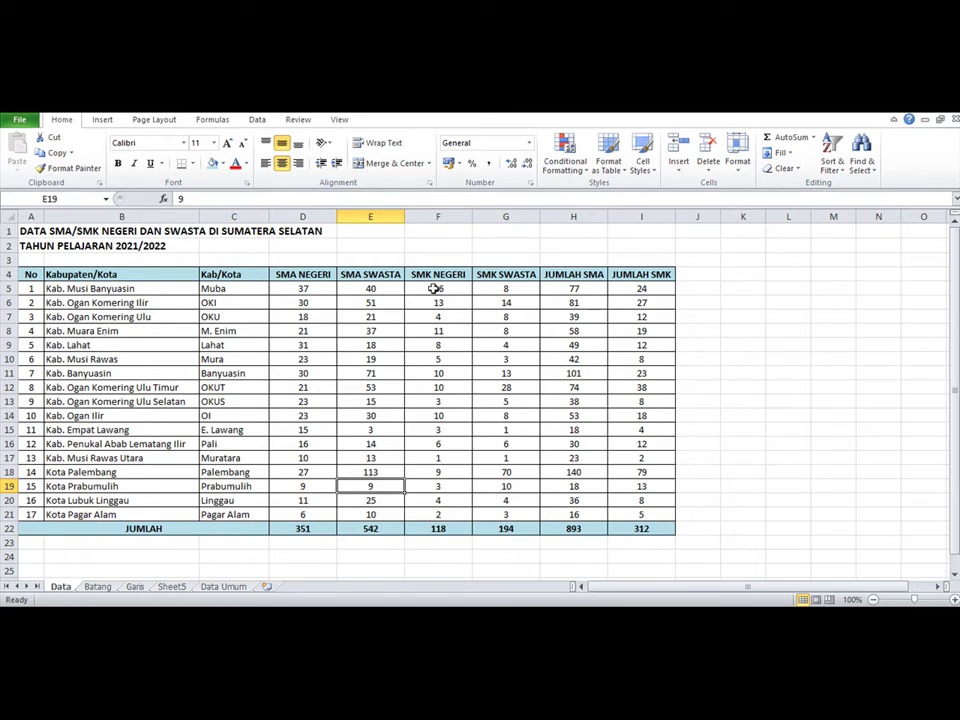
Review the school counts and the full and abbreviated Kabupaten/Kota names in the data table
left_click_drag(321, 289, 519, 516)
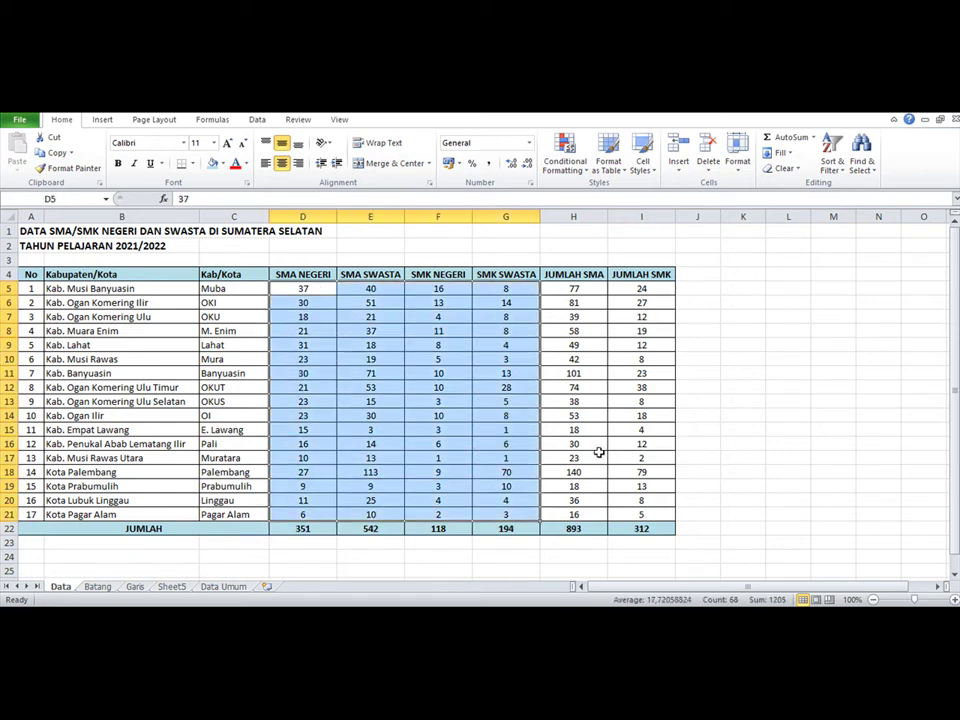
left_click(753, 437)
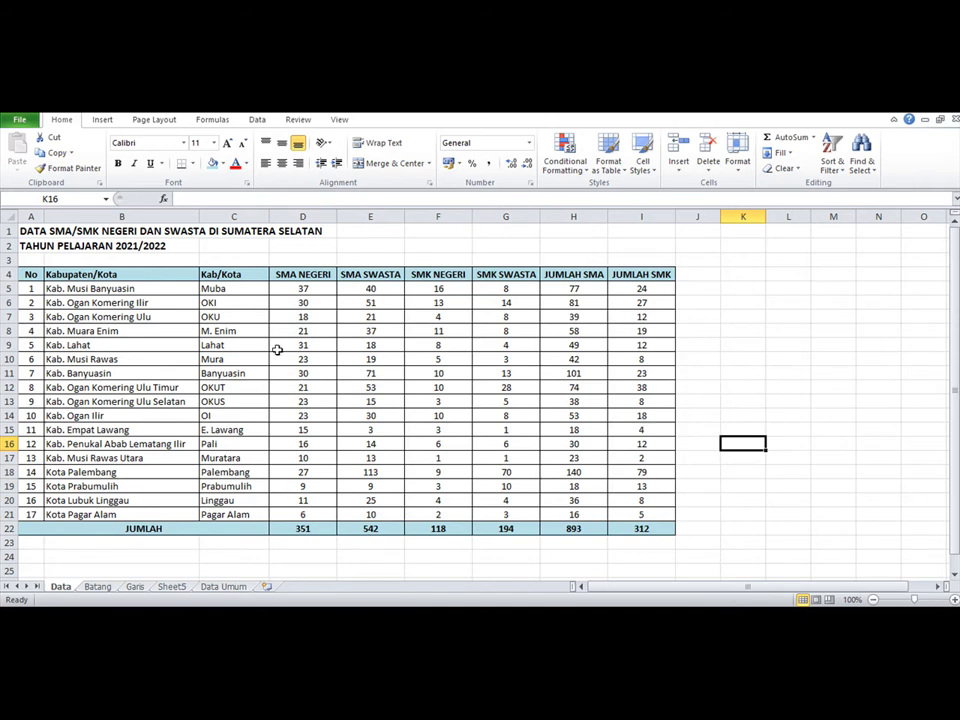
left_click(176, 290)
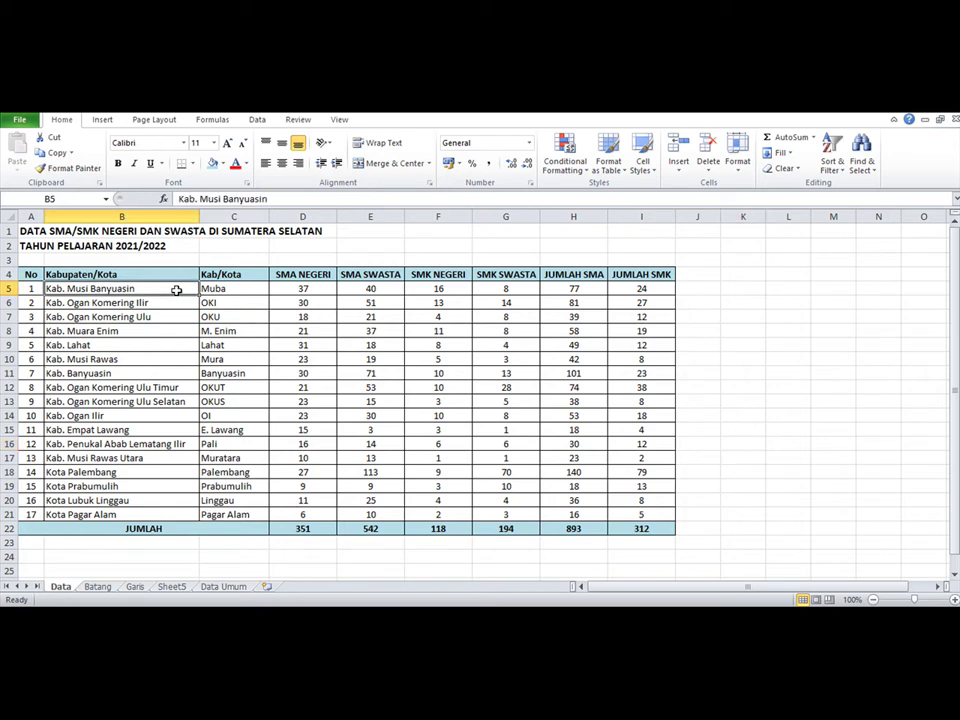
left_click(150, 390)
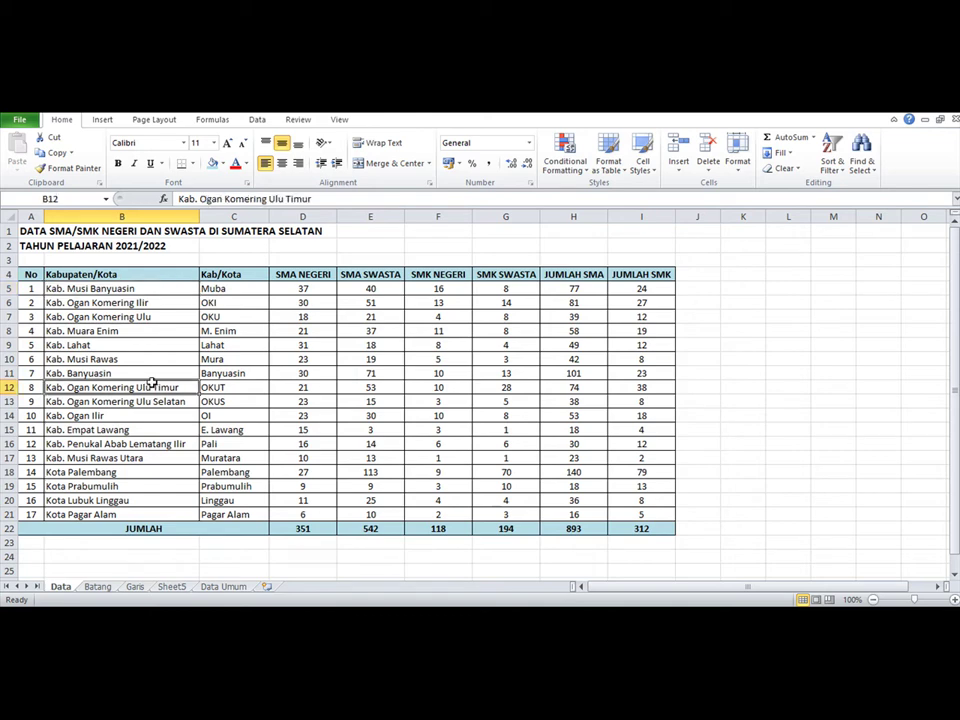
left_click(143, 288)
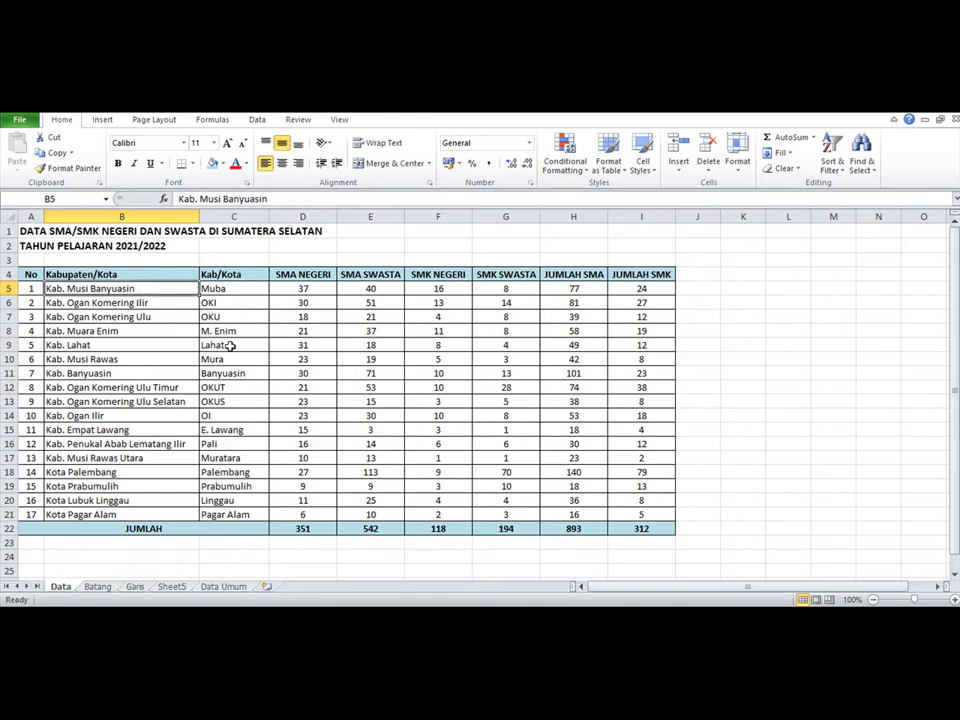
left_click(231, 286)
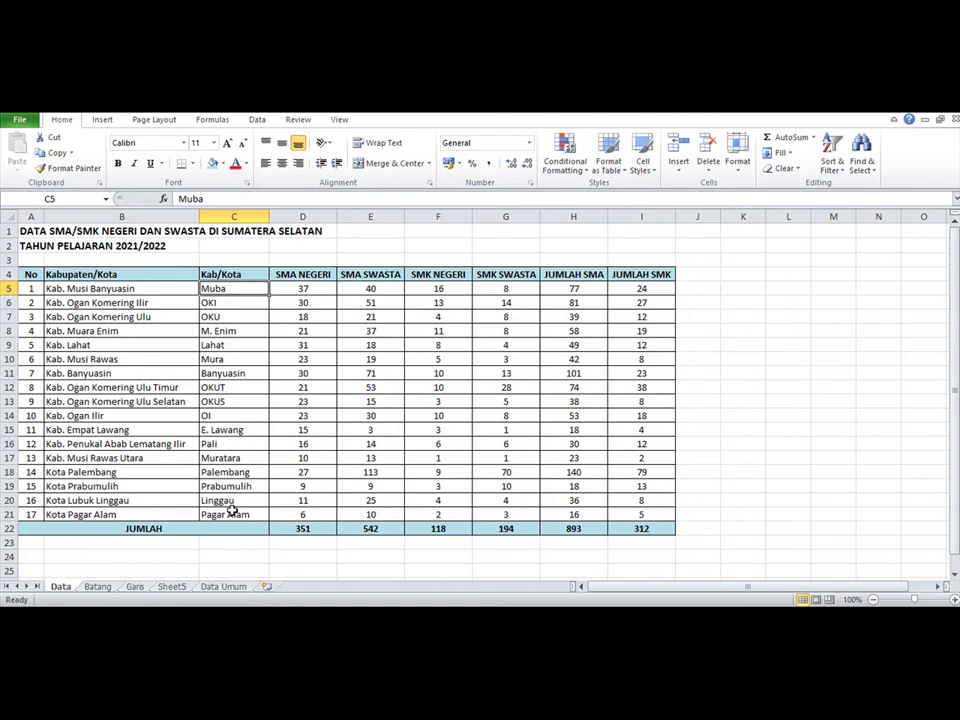
left_click(760, 443)
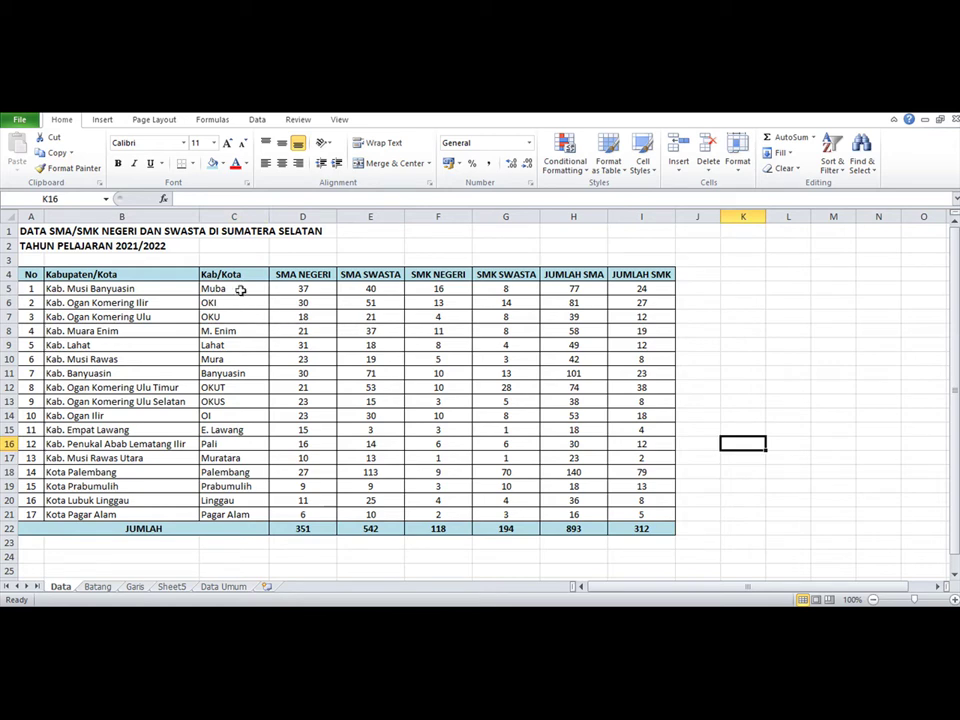
Insert a 2-D clustered column chart from the data in C4:G21 and enlarge it
left_click_drag(237, 276, 531, 516)
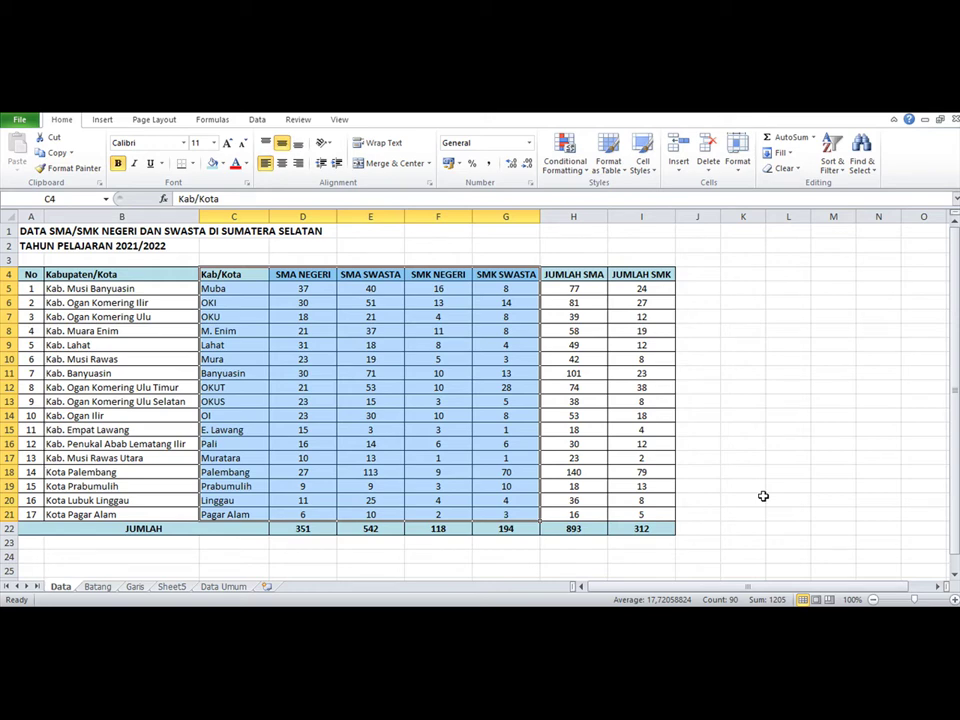
left_click(103, 120)
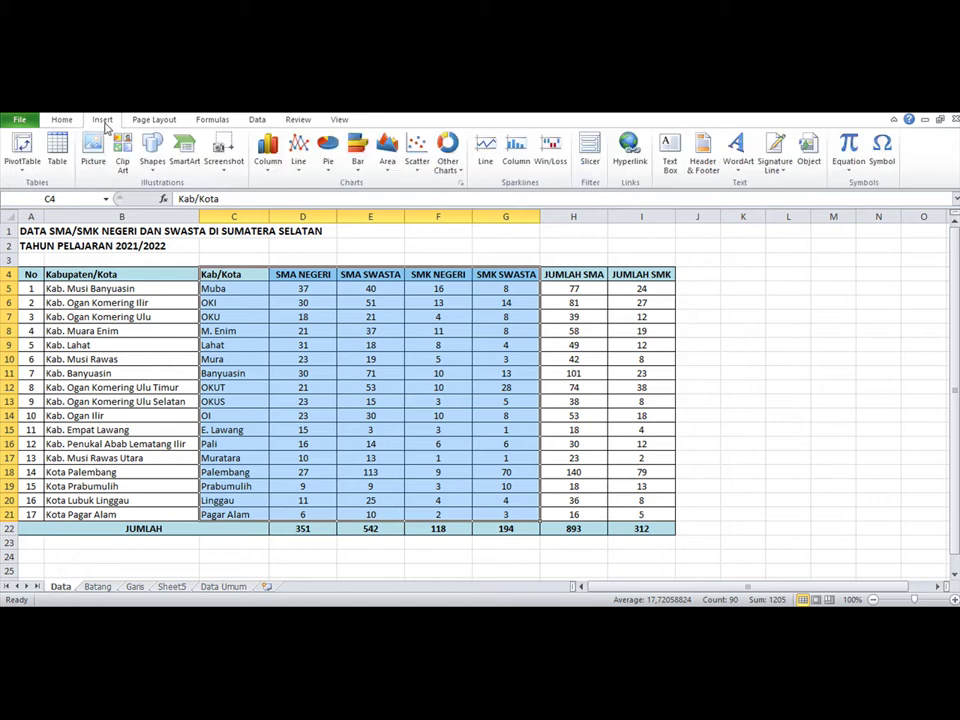
left_click(268, 170)
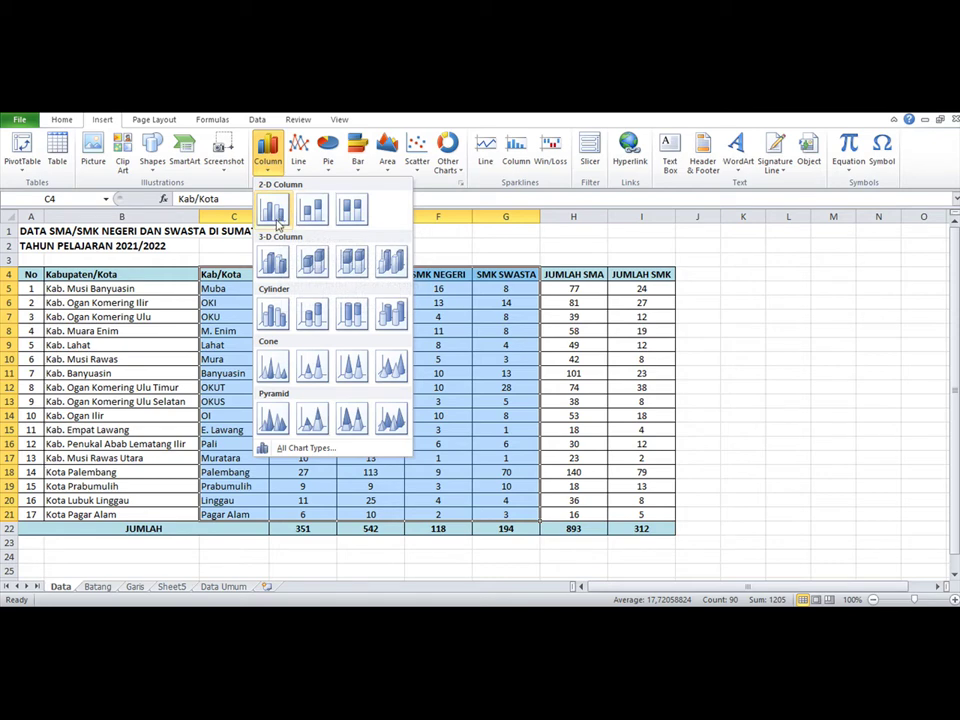
key("Escape")
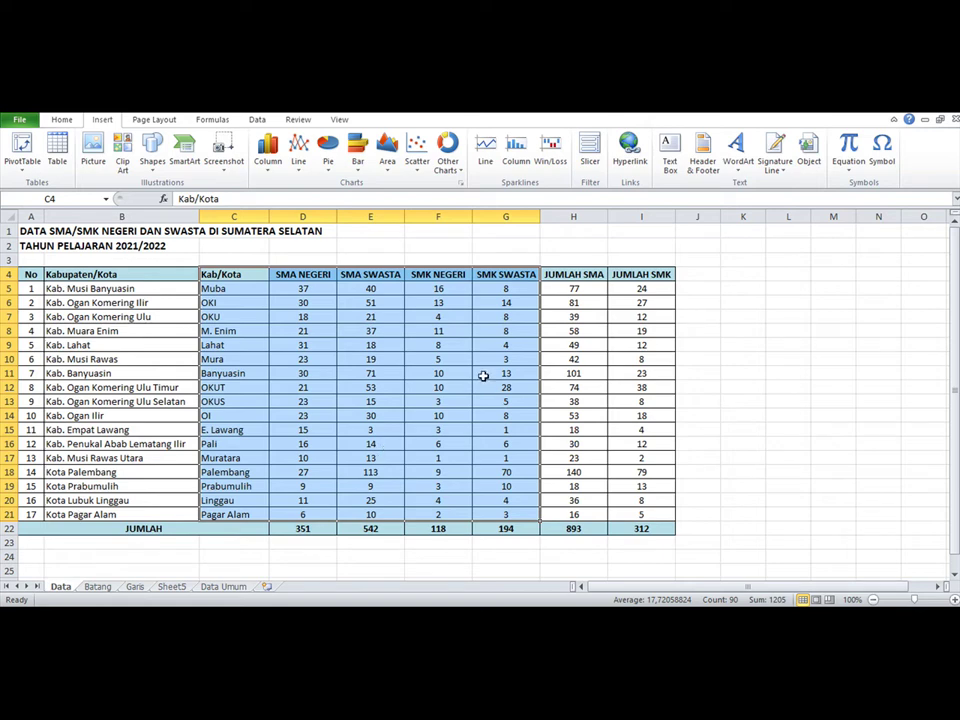
left_click(268, 160)
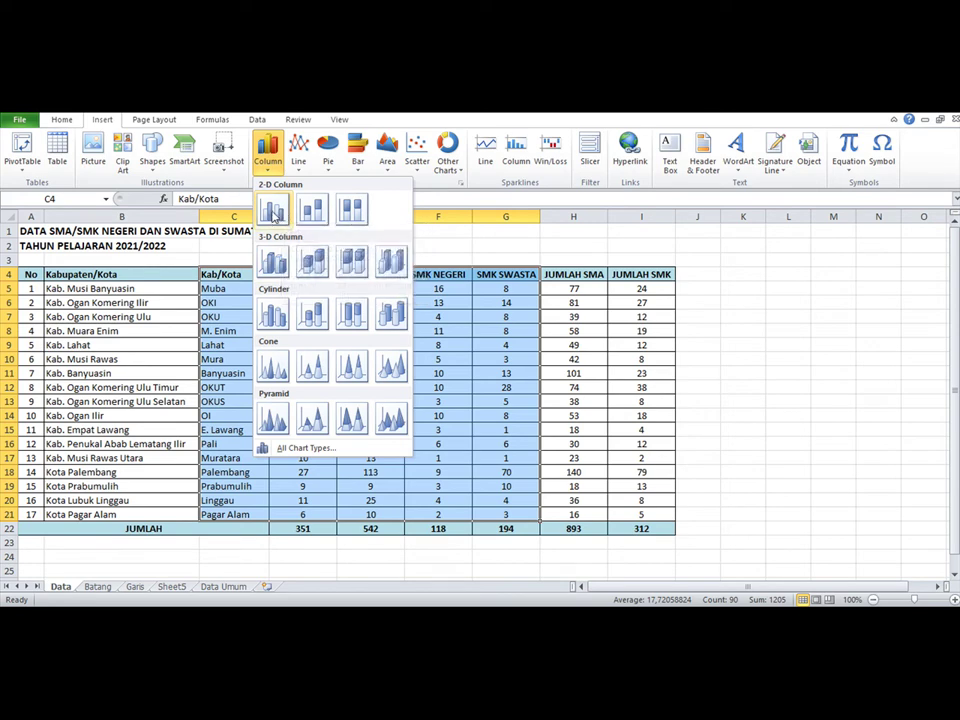
left_click(274, 213)
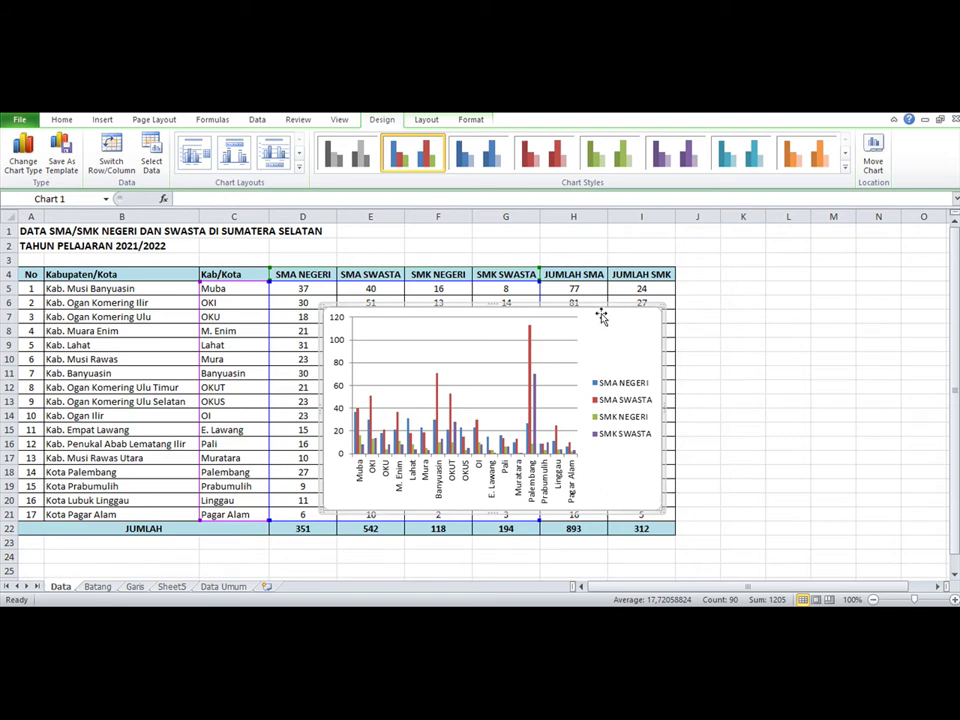
left_click_drag(762, 256, 776, 252)
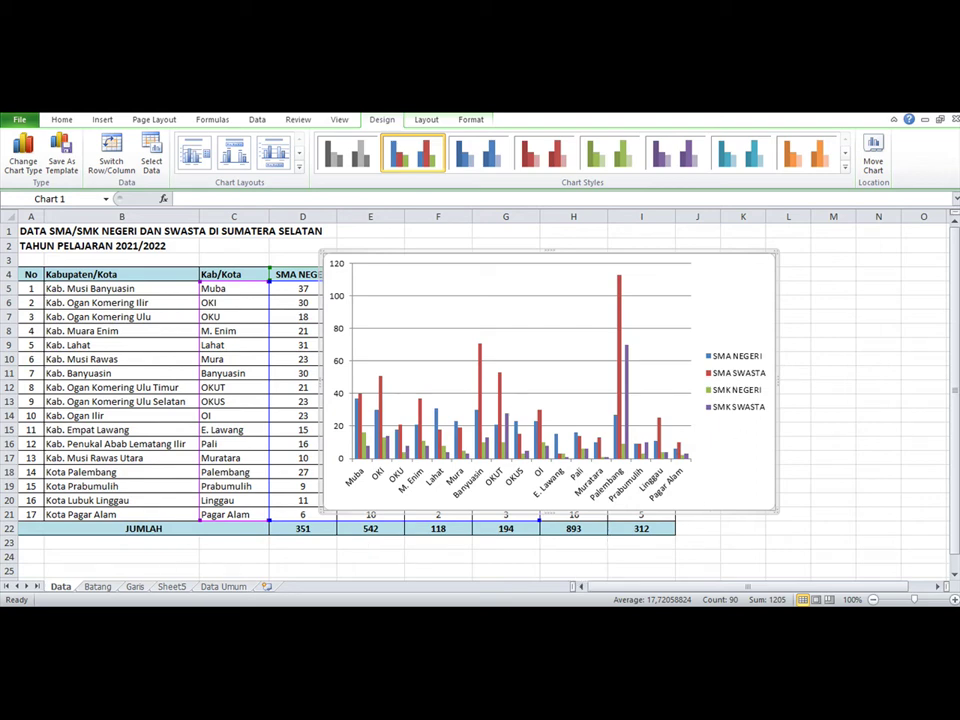
Check the finished example on the Batang sheet, then paste the new column chart from the Data sheet into Sheet5
left_click(97, 586)
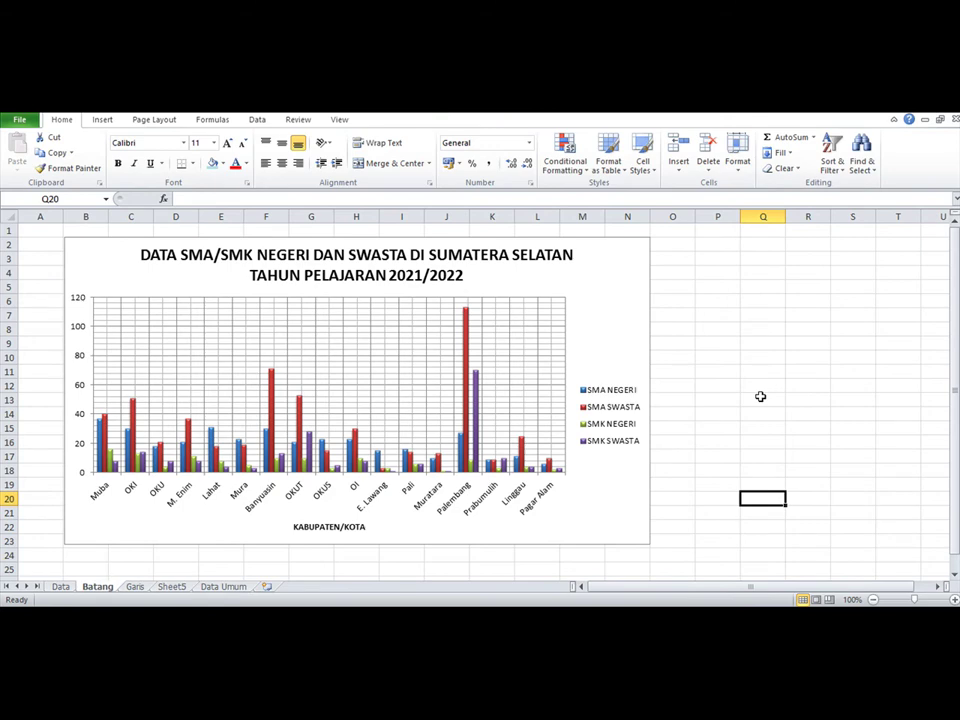
left_click(60, 587)
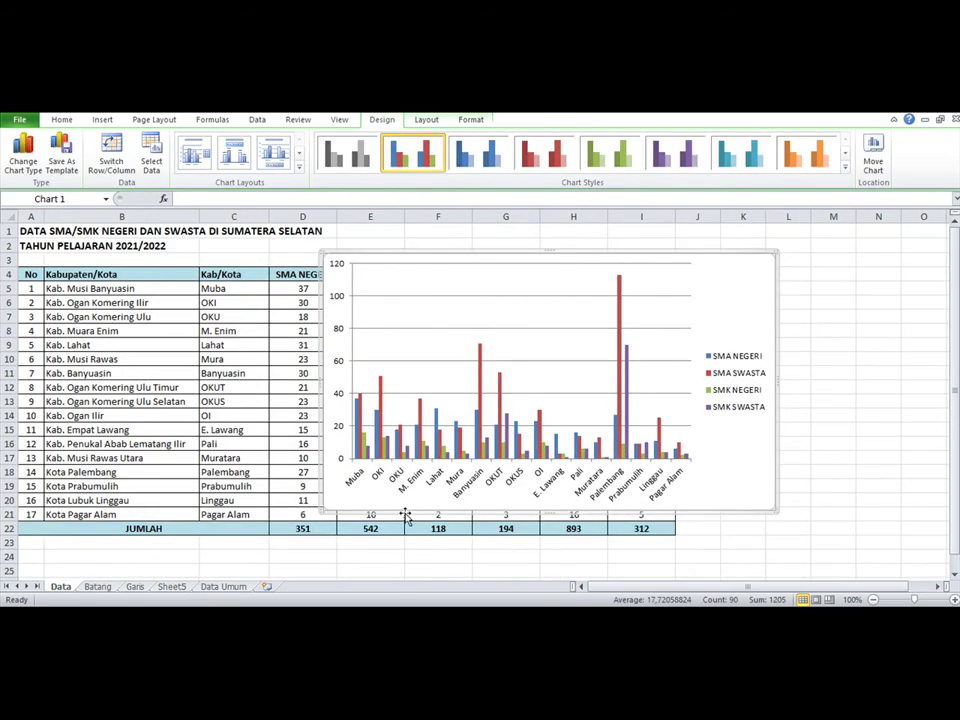
left_click(172, 587)
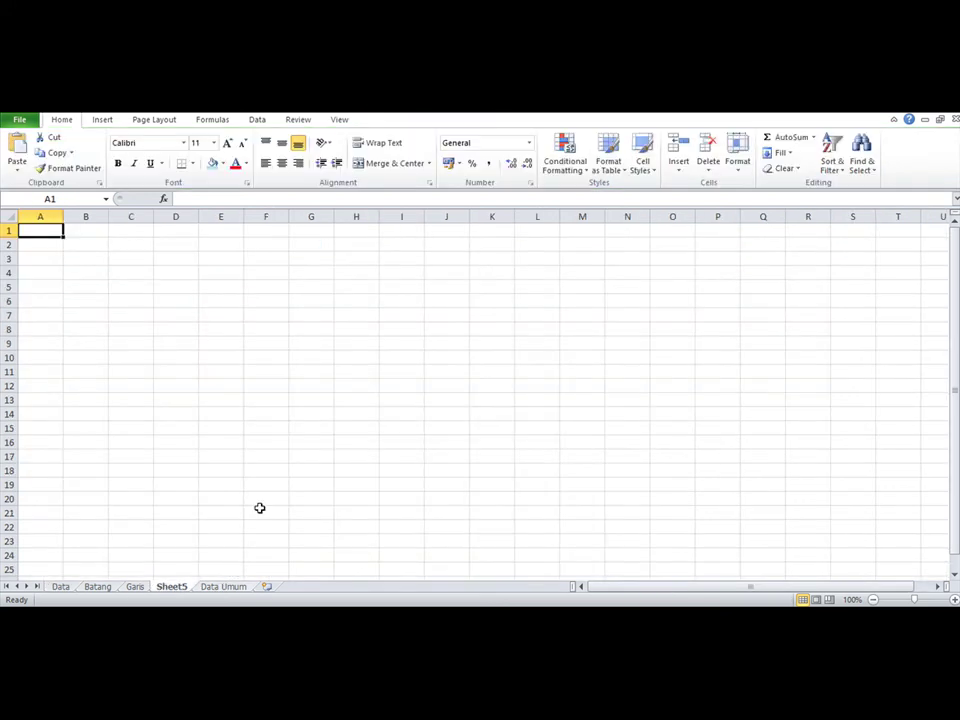
key("ctrl+v")
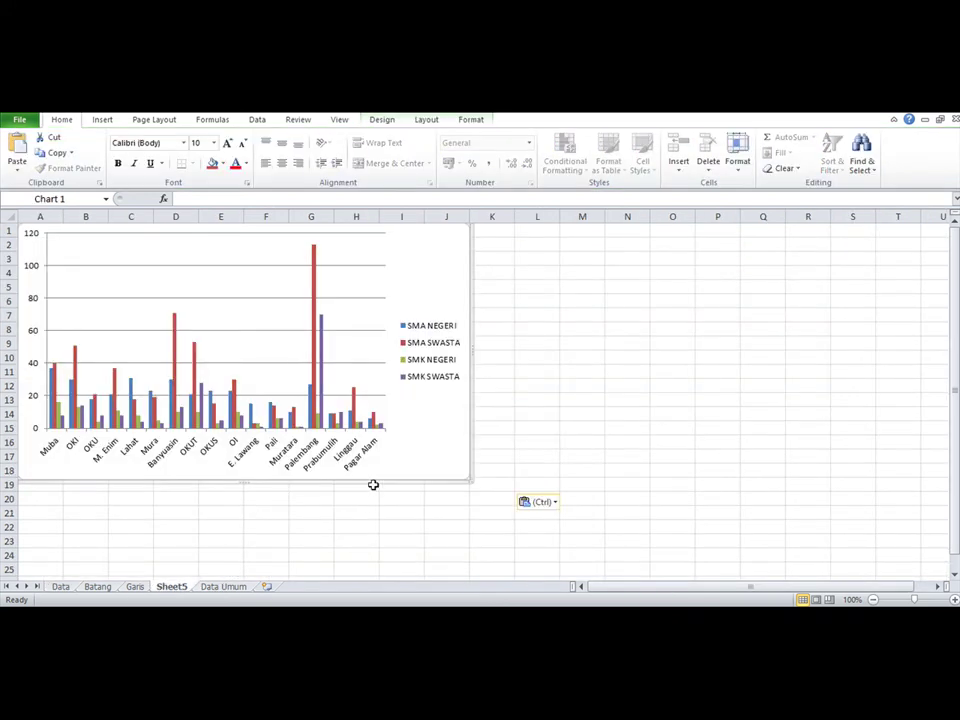
Reposition the chart on Sheet5 and enlarge it to cover about columns A to M and rows 1 to 23
left_click_drag(373, 486, 401, 526)
left_click(619, 456)
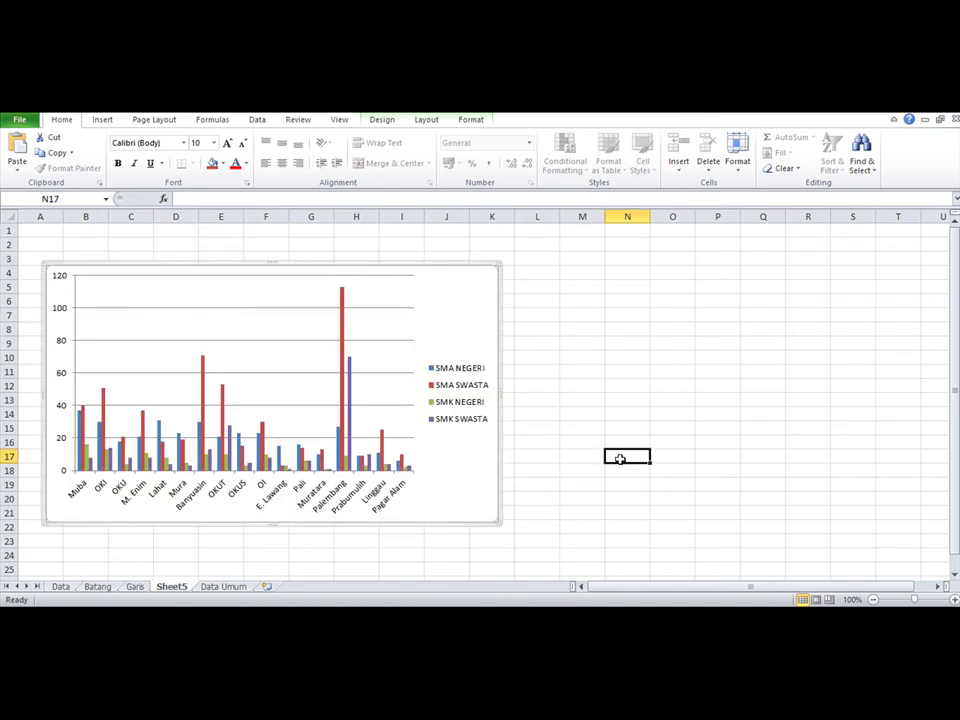
left_click(467, 516)
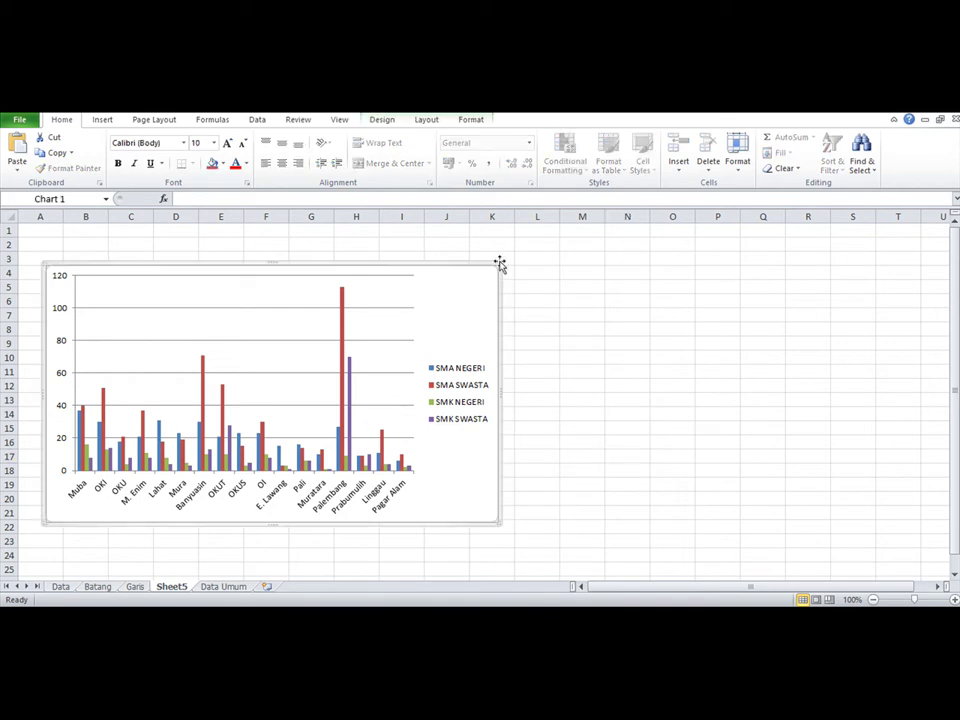
left_click_drag(508, 259, 553, 232)
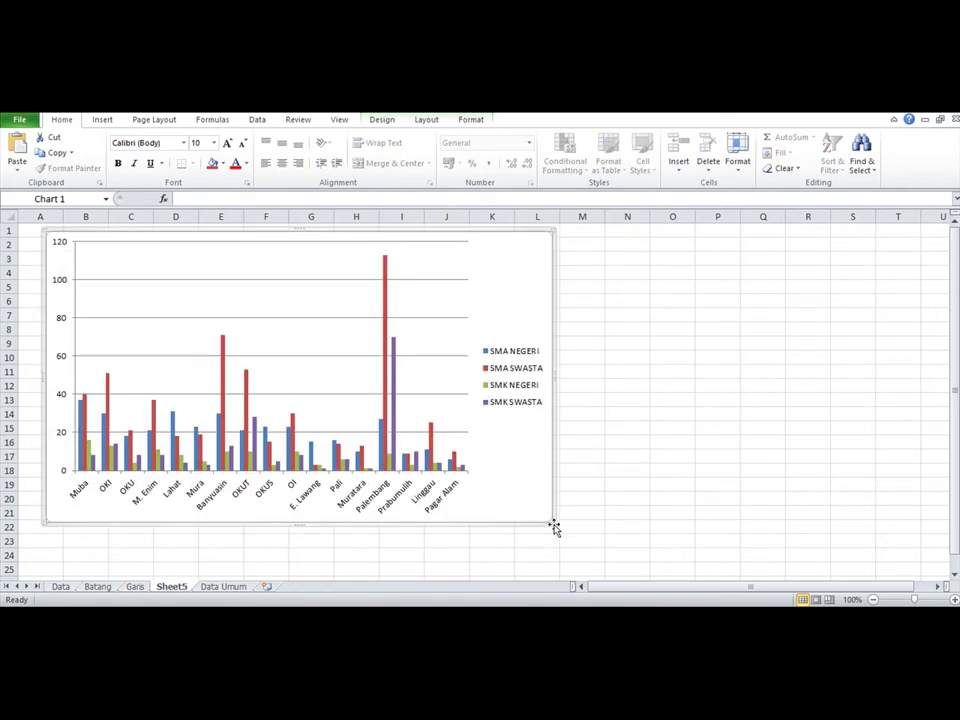
left_click_drag(555, 528, 596, 545)
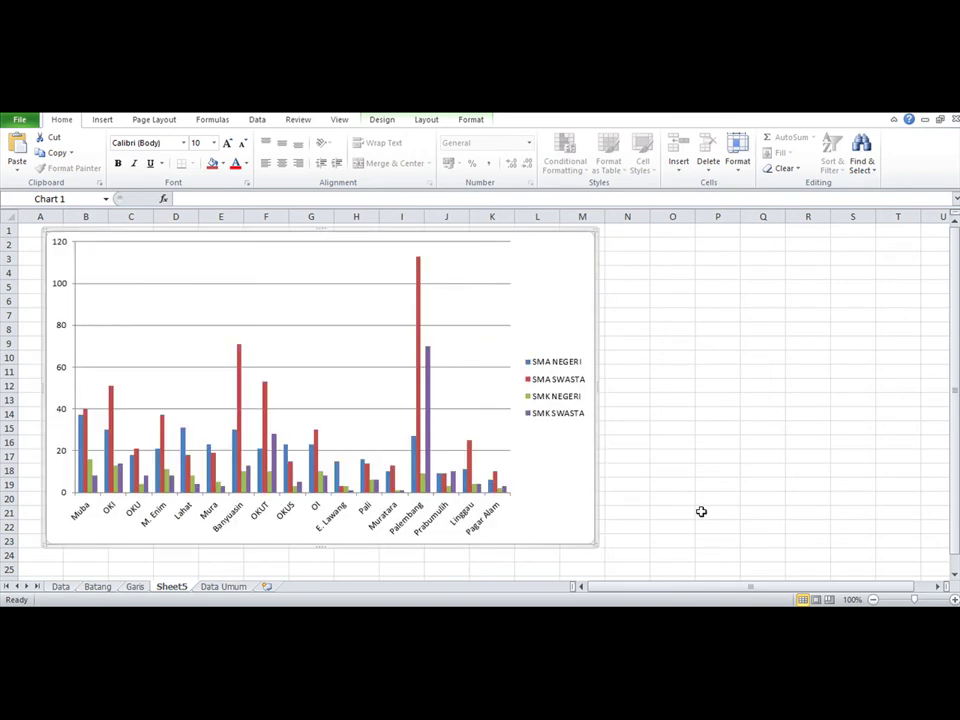
left_click(701, 511)
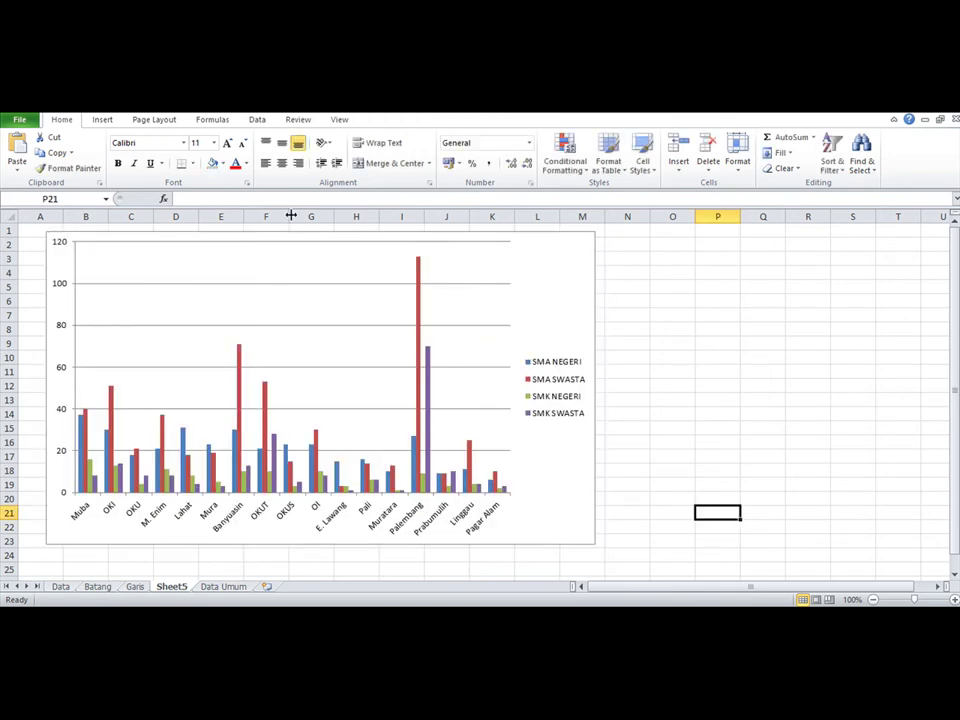
Apply the multicoloured bevelled chart style from the fourth row of the style gallery to the column chart
left_click(594, 332)
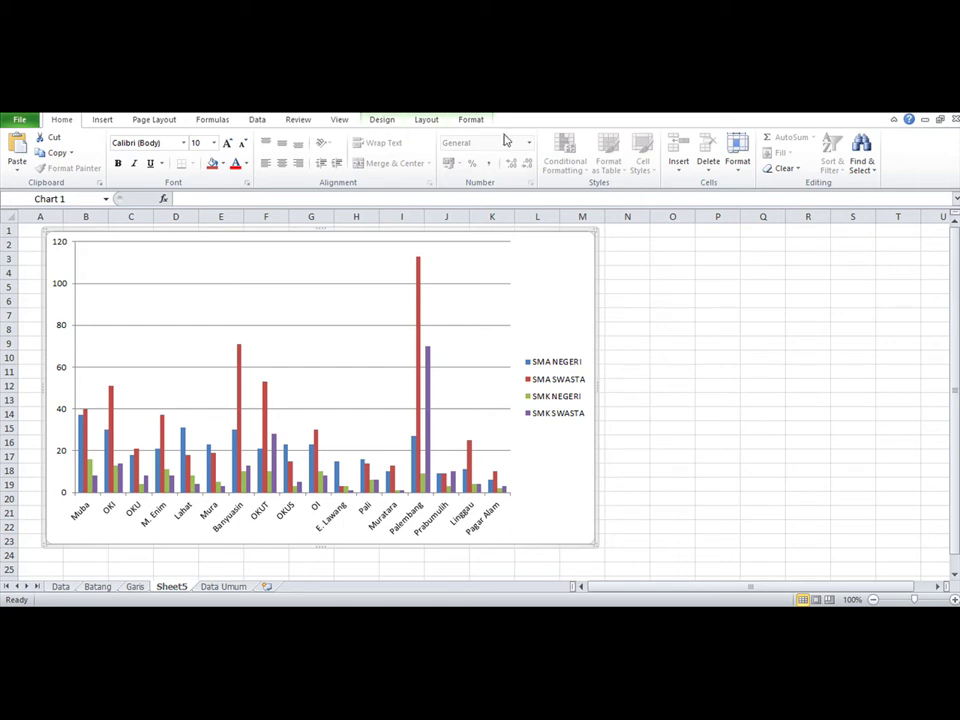
left_click(701, 399)
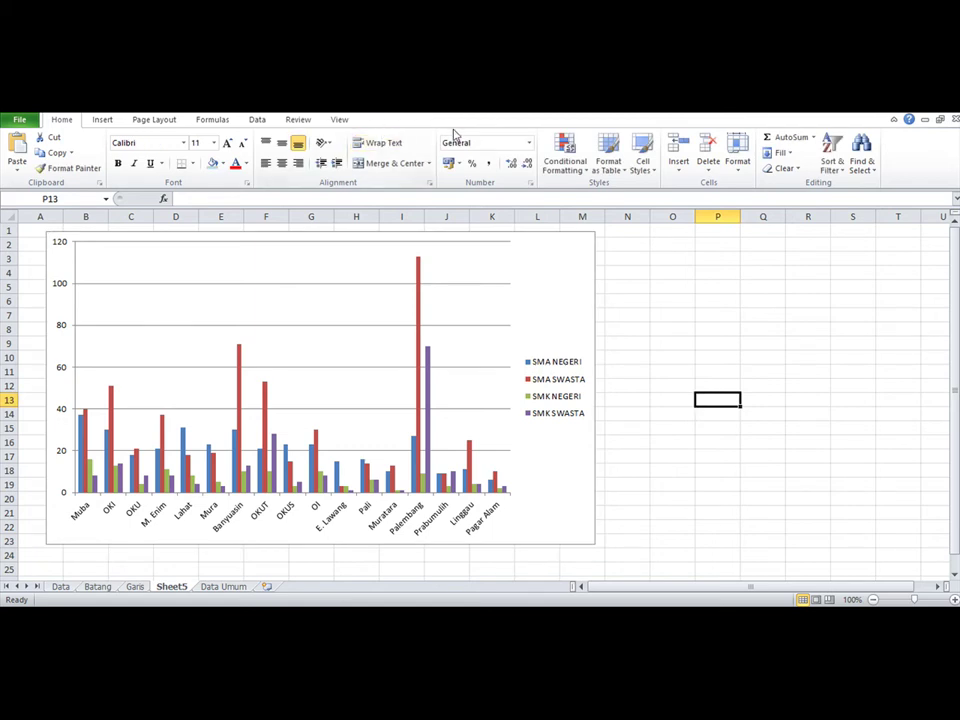
left_click(596, 375)
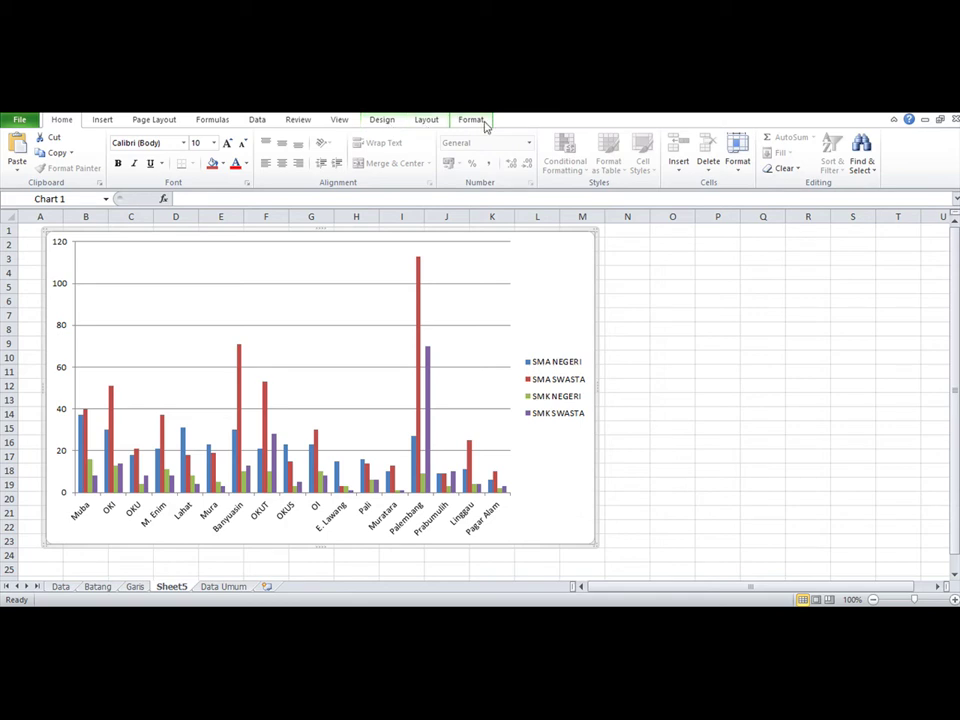
left_click(383, 121)
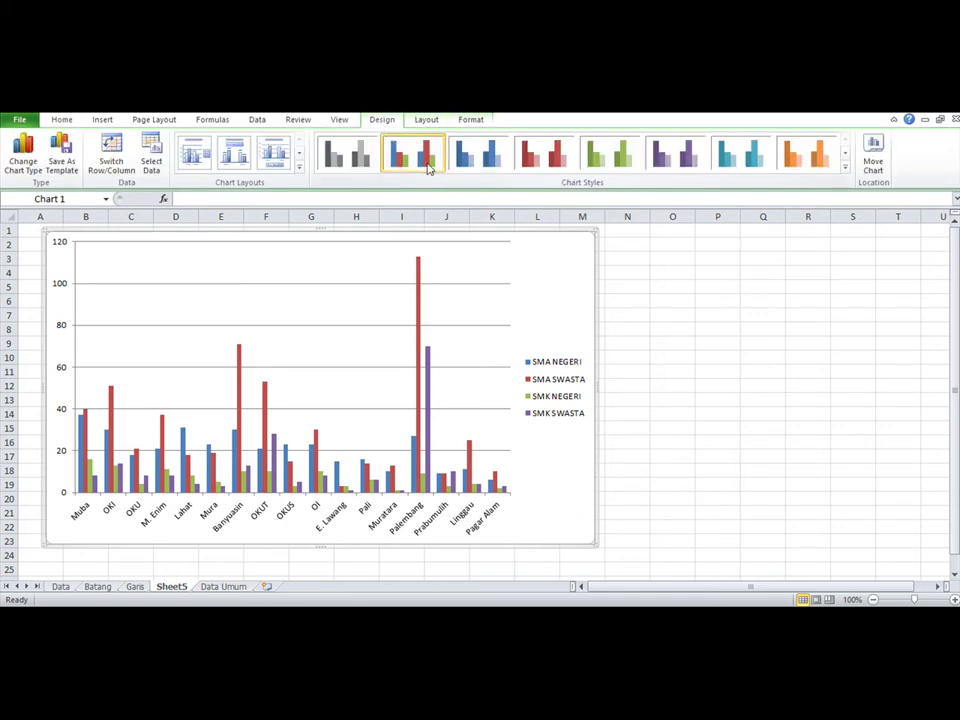
left_click(845, 168)
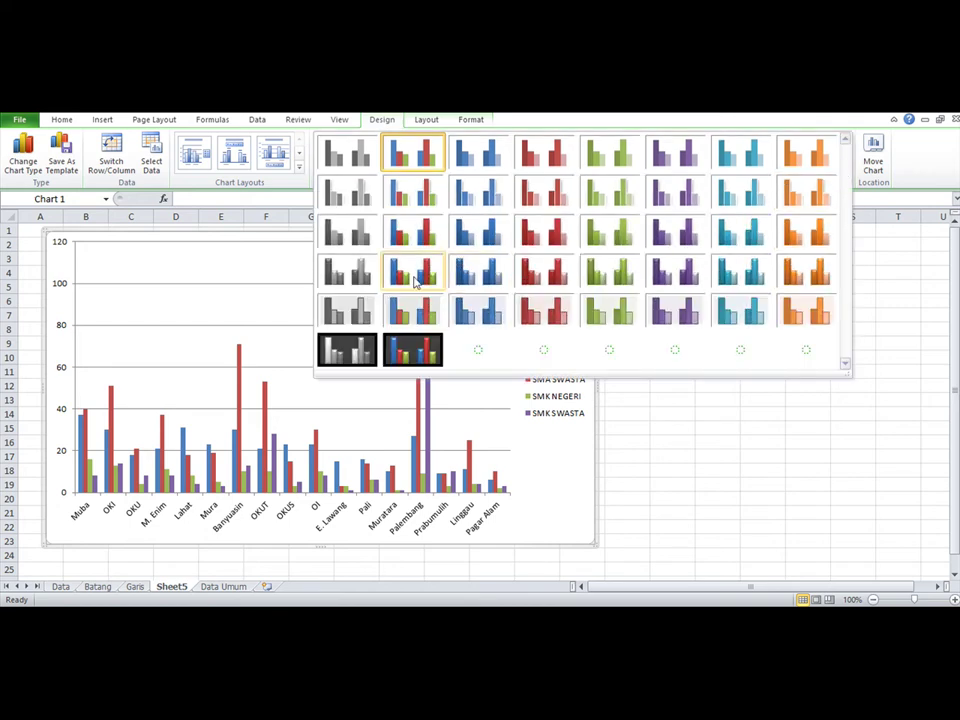
left_click(414, 277)
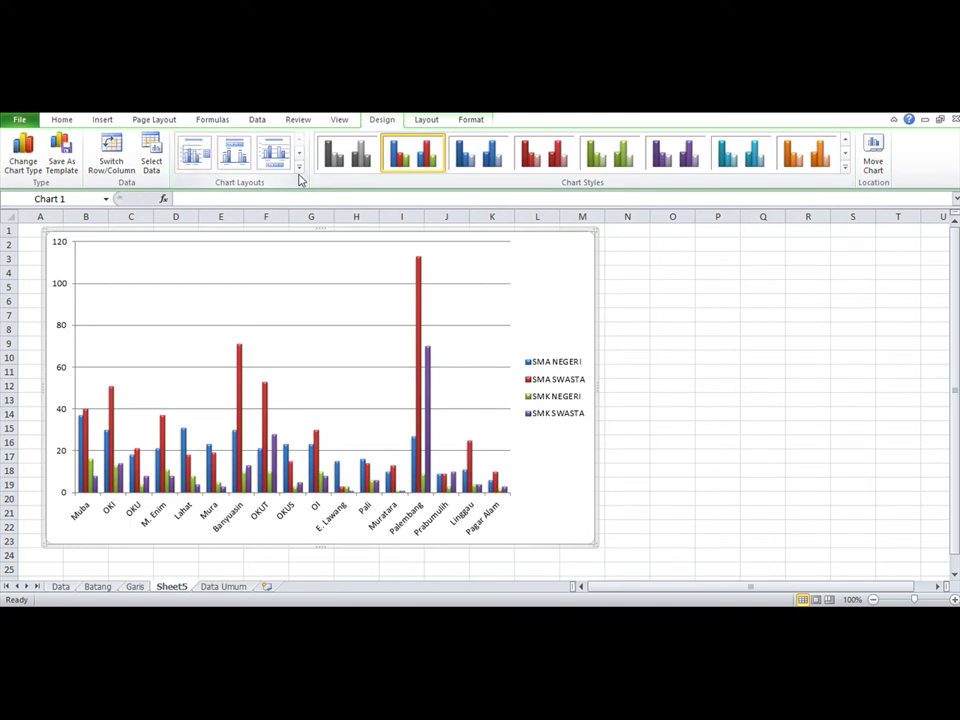
Add a primary horizontal axis title below the axis reading "Kabupaten/Kota"
left_click(425, 120)
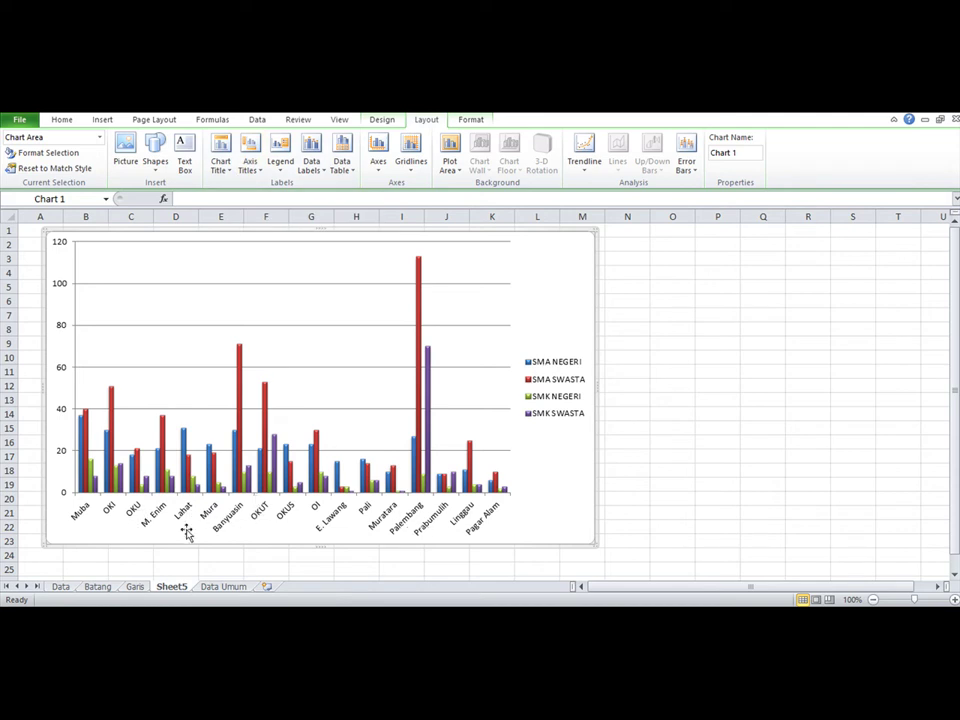
left_click(261, 175)
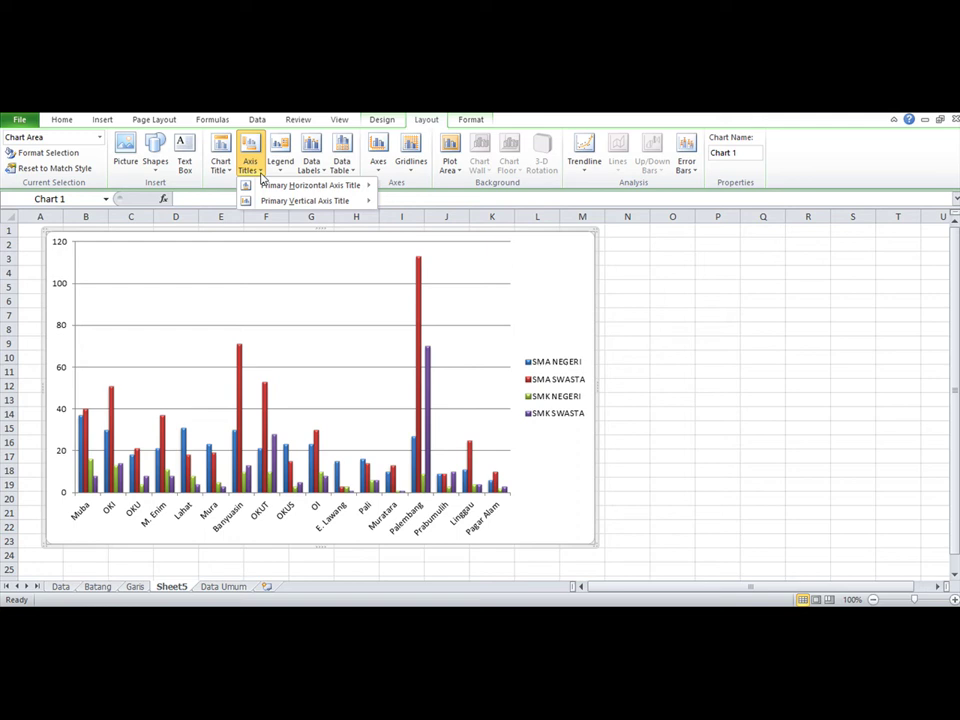
mouse_move(270, 189)
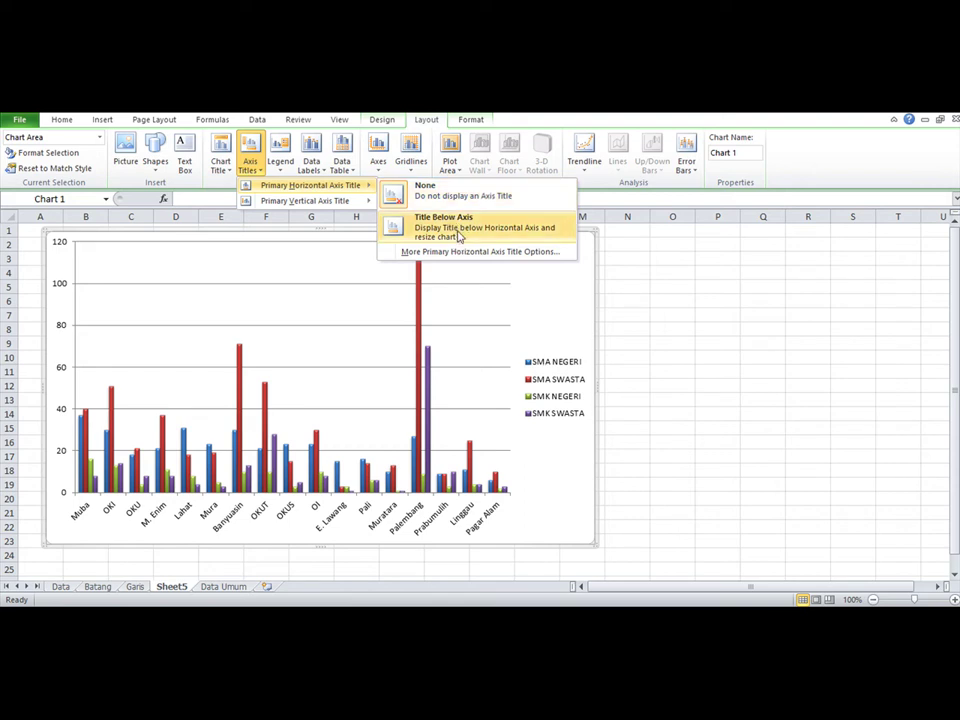
mouse_move(300, 200)
left_click(448, 226)
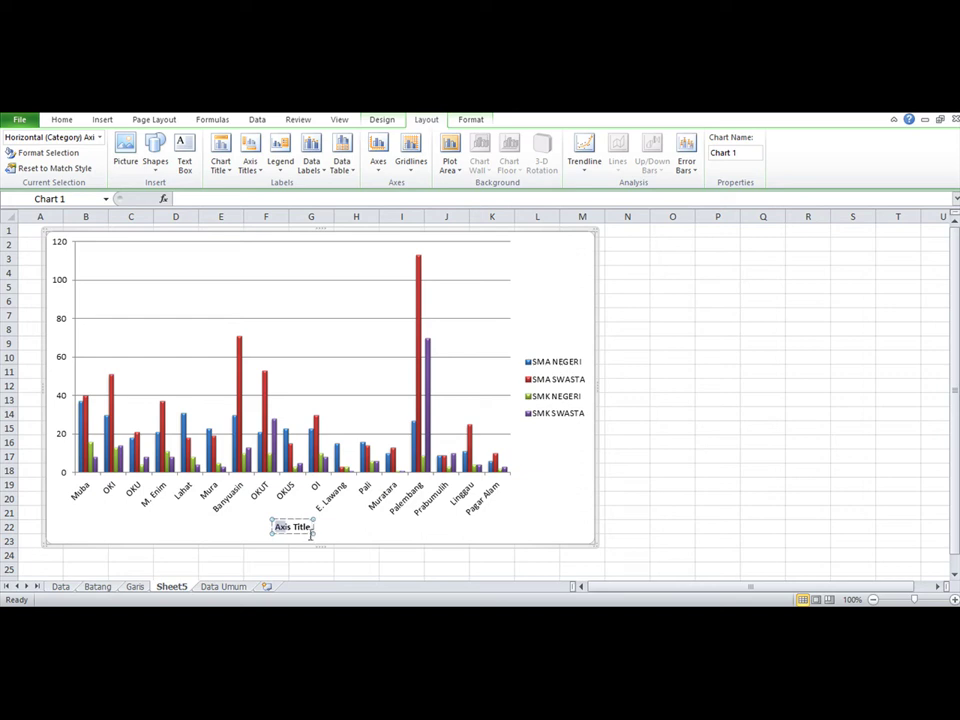
type("K")
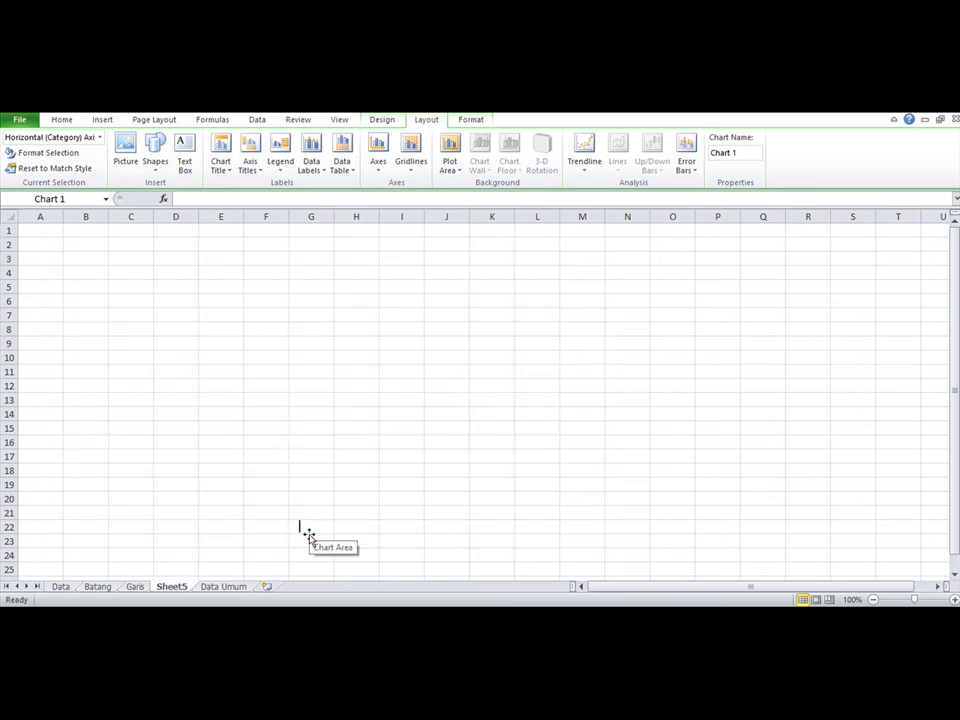
type("abupaten")
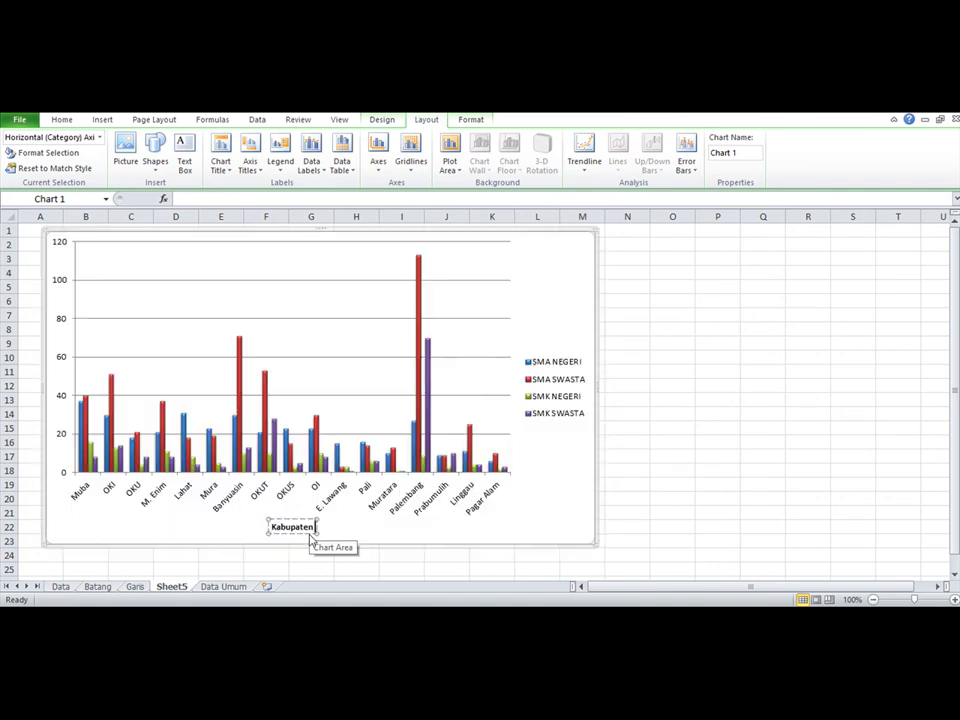
type("/Kota")
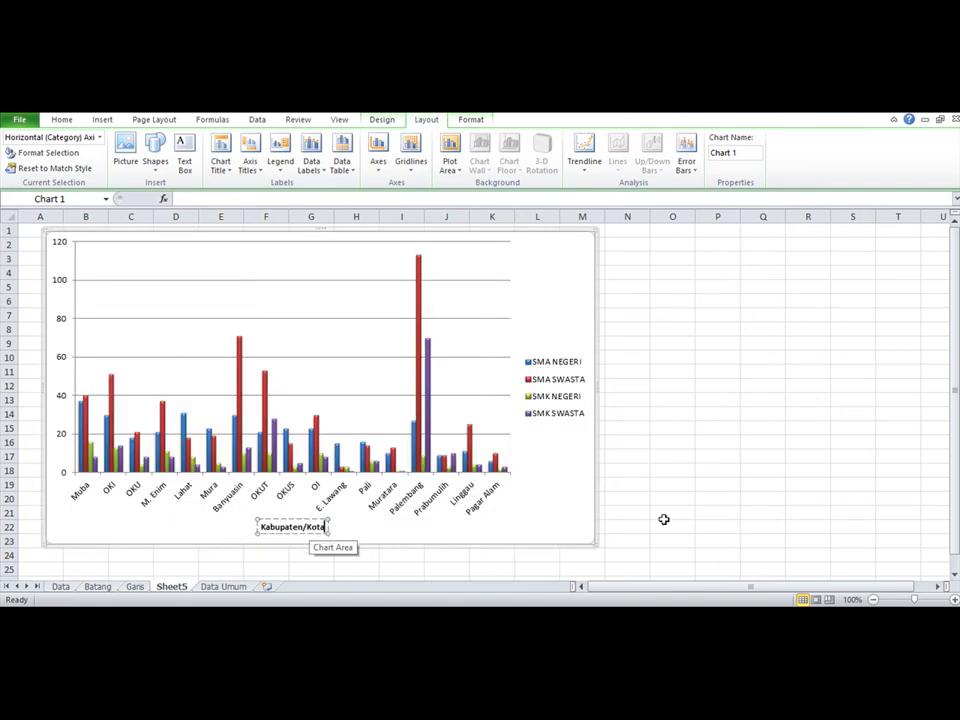
left_click(665, 520)
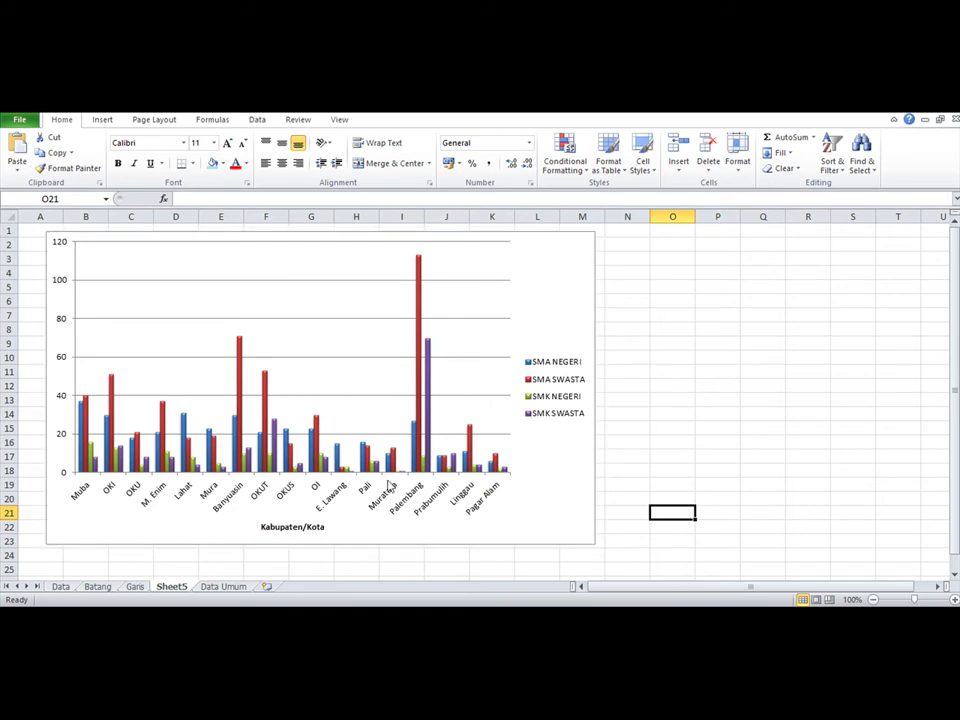
Add a chart title above the column chart and start editing its text
left_click(594, 304)
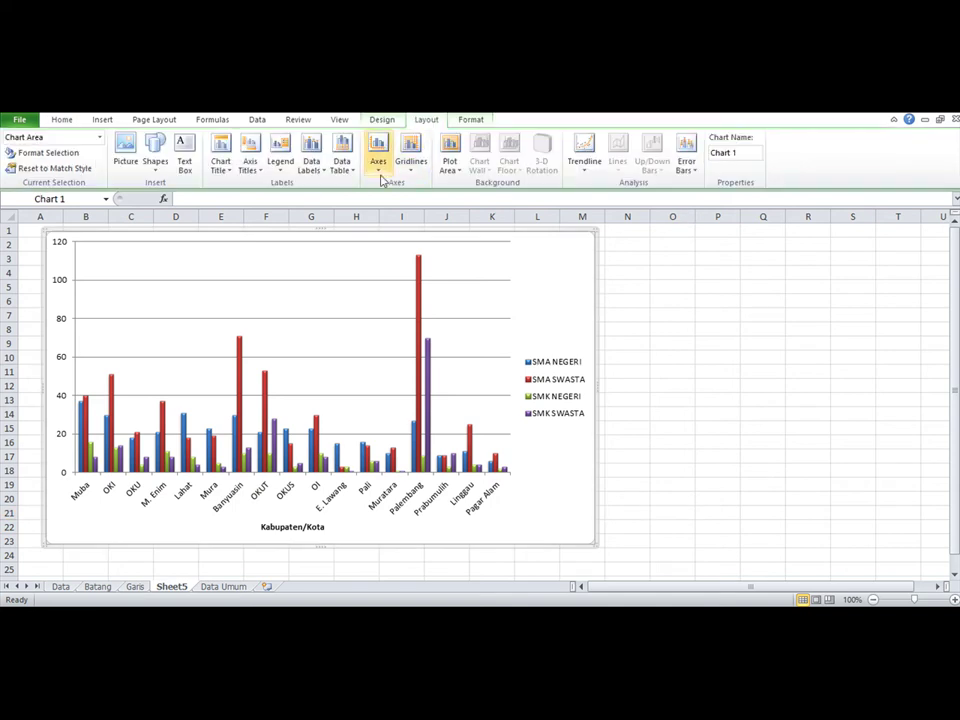
left_click(222, 165)
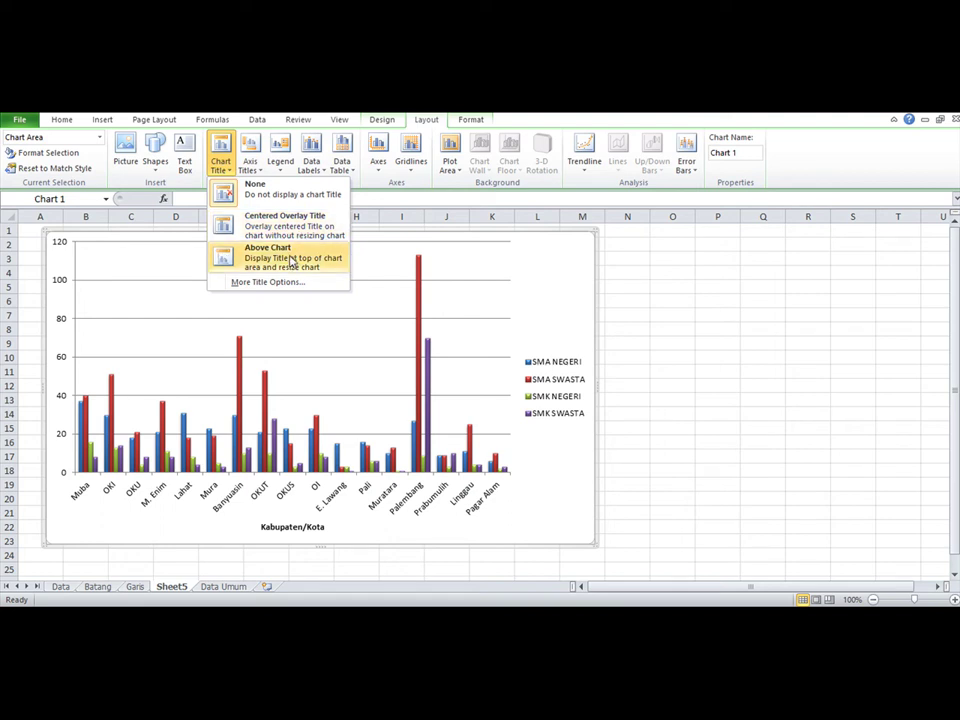
left_click(291, 261)
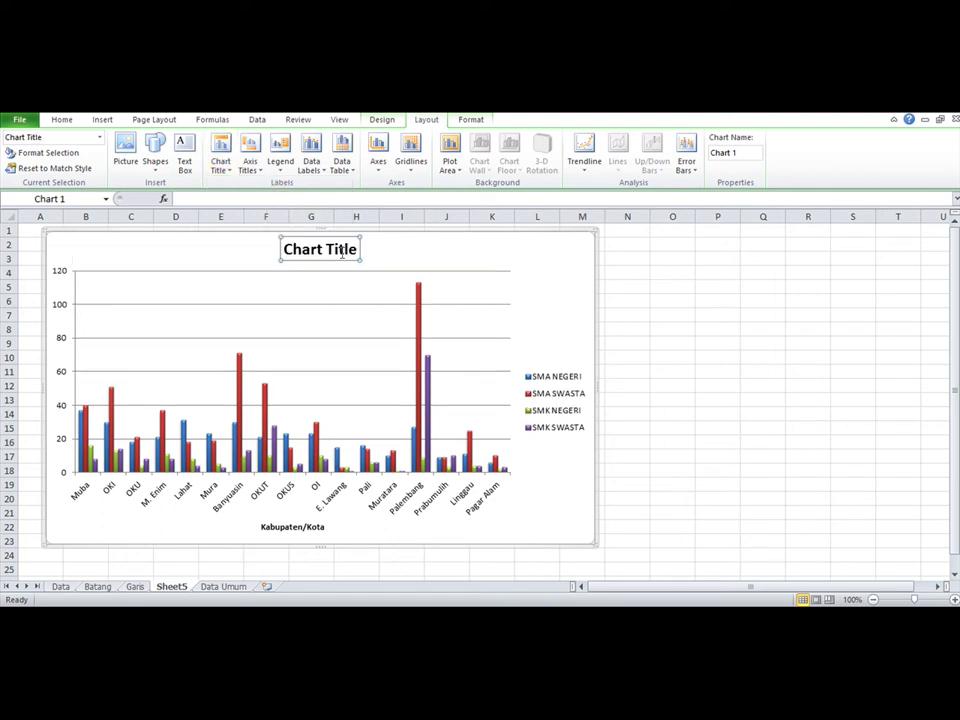
left_click(285, 250)
Replace the placeholder chart title on Sheet5 with the text "DATA SMA/SMK NEGERI DAN SWASTA DI SUMATERA SELATAN" copied from A1 of the Data sheet
left_click(60, 586)
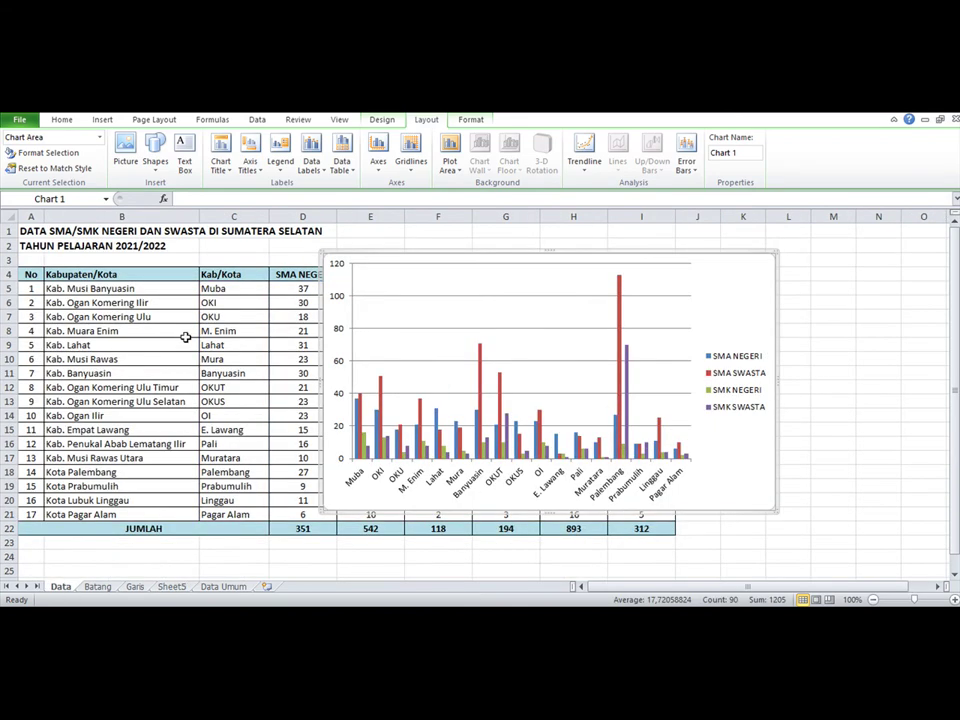
left_click(38, 231)
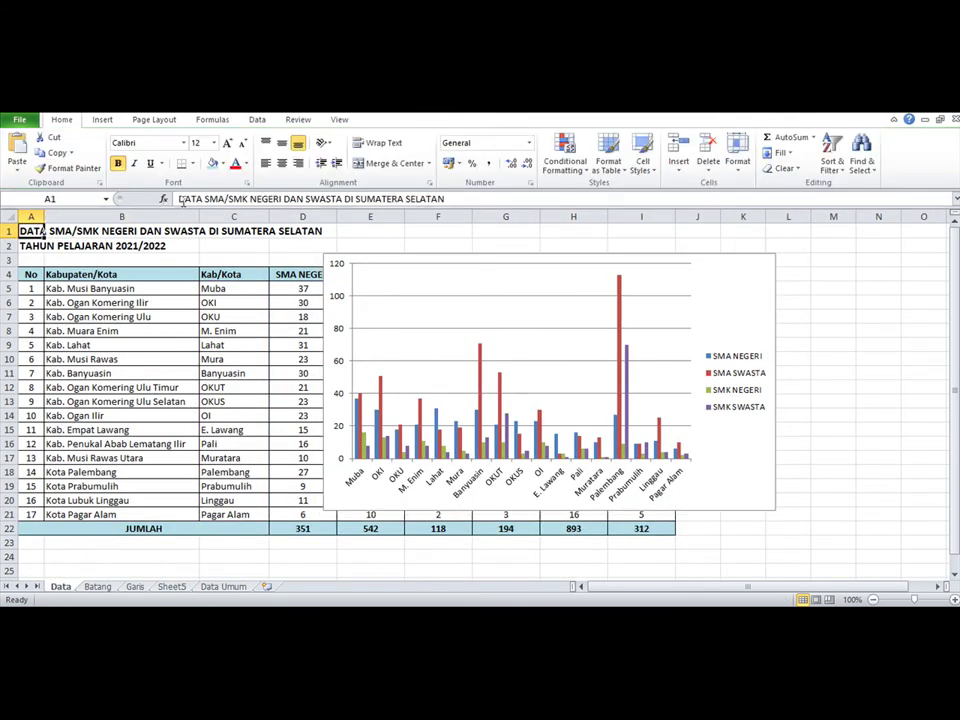
left_click_drag(180, 199, 444, 199)
key("ctrl+c")
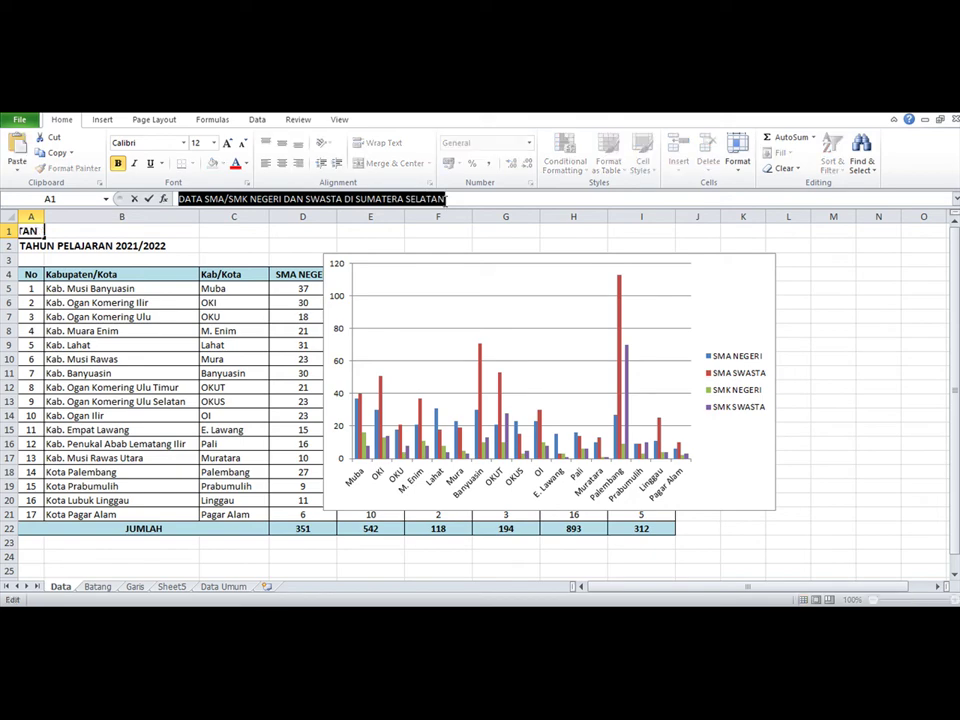
left_click(97, 586)
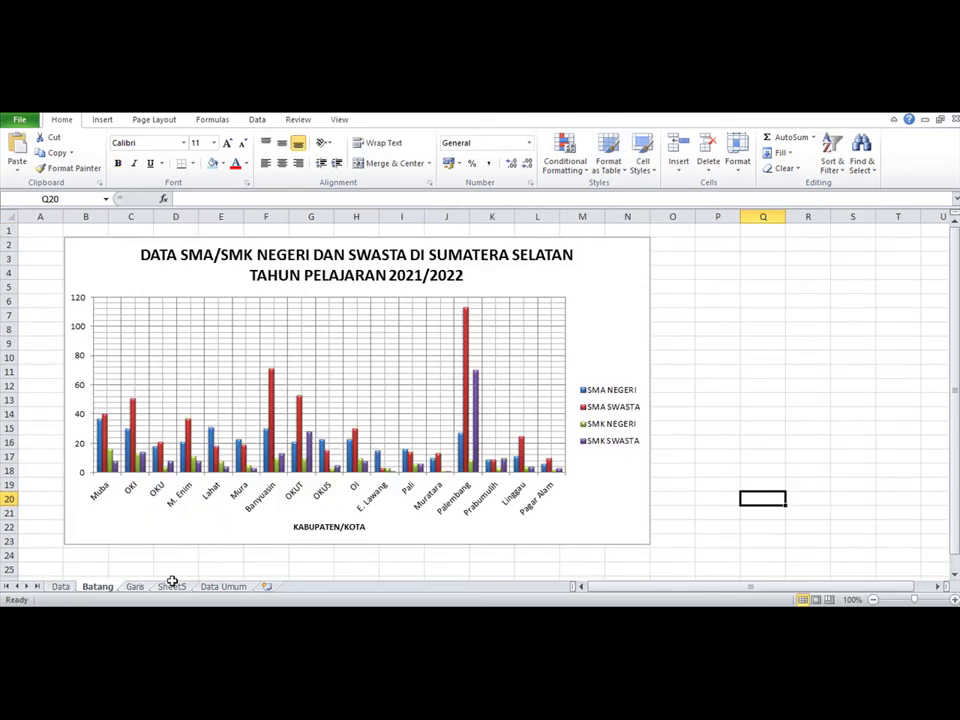
left_click(170, 587)
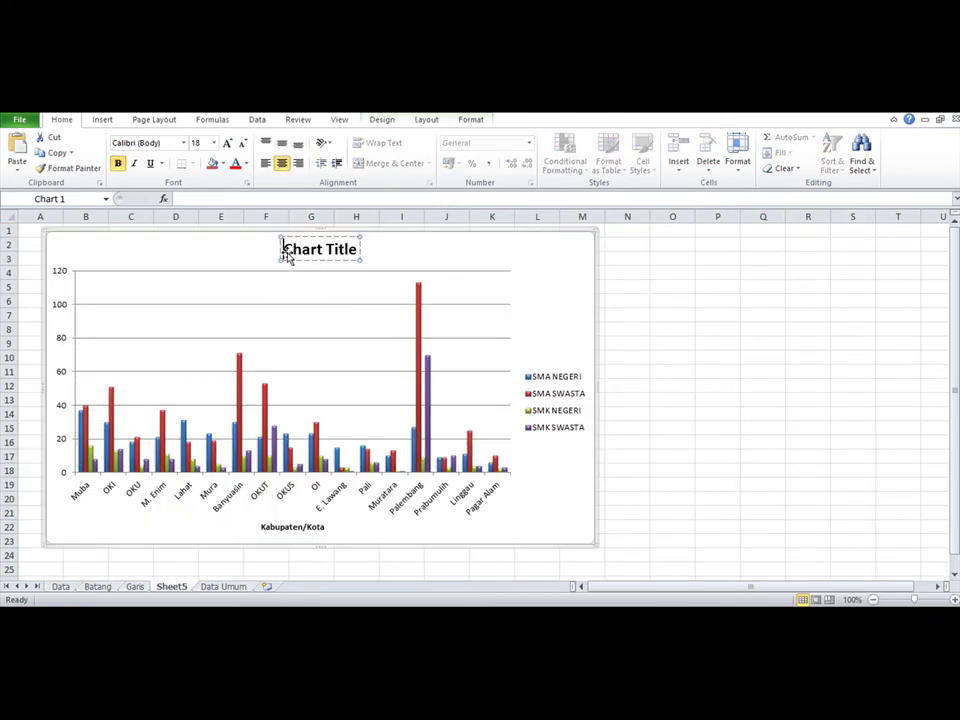
left_click_drag(358, 249, 363, 263)
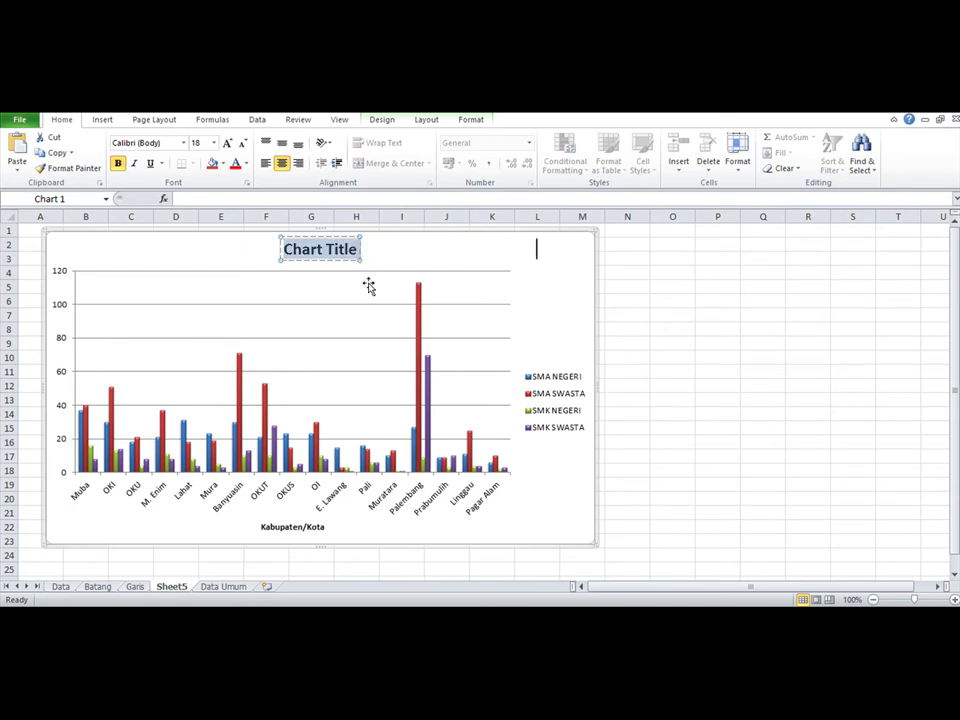
key("ctrl+v")
left_click(712, 344)
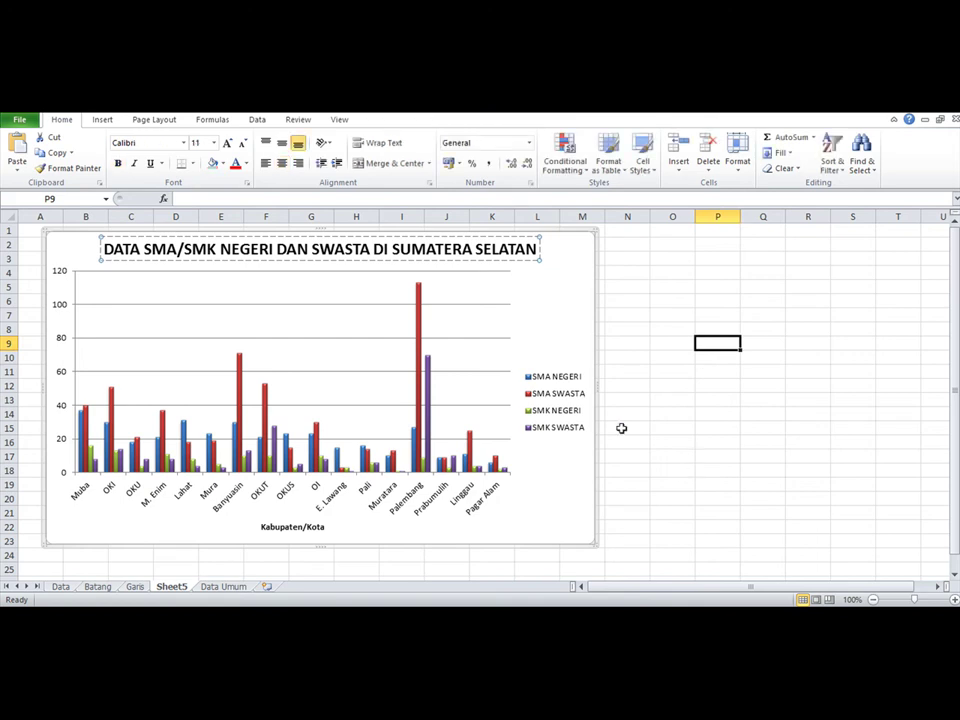
Add a second line to the chart title with "TAHUN PELAJARAN 2021/2022" copied from A2 of the Data sheet
left_click(535, 250)
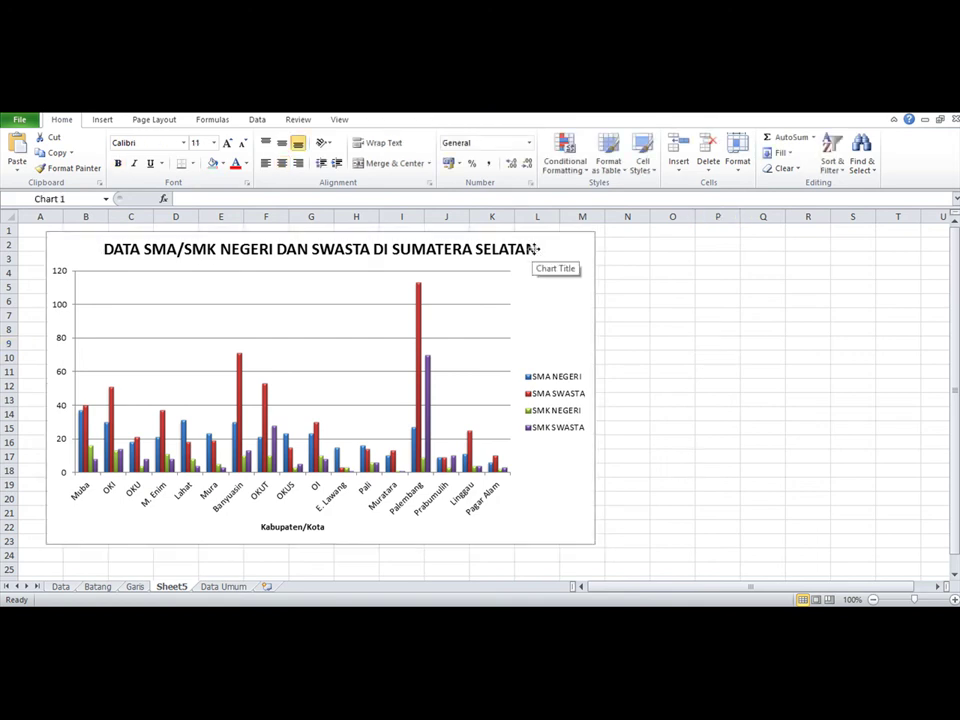
left_click(534, 250)
left_click(534, 250)
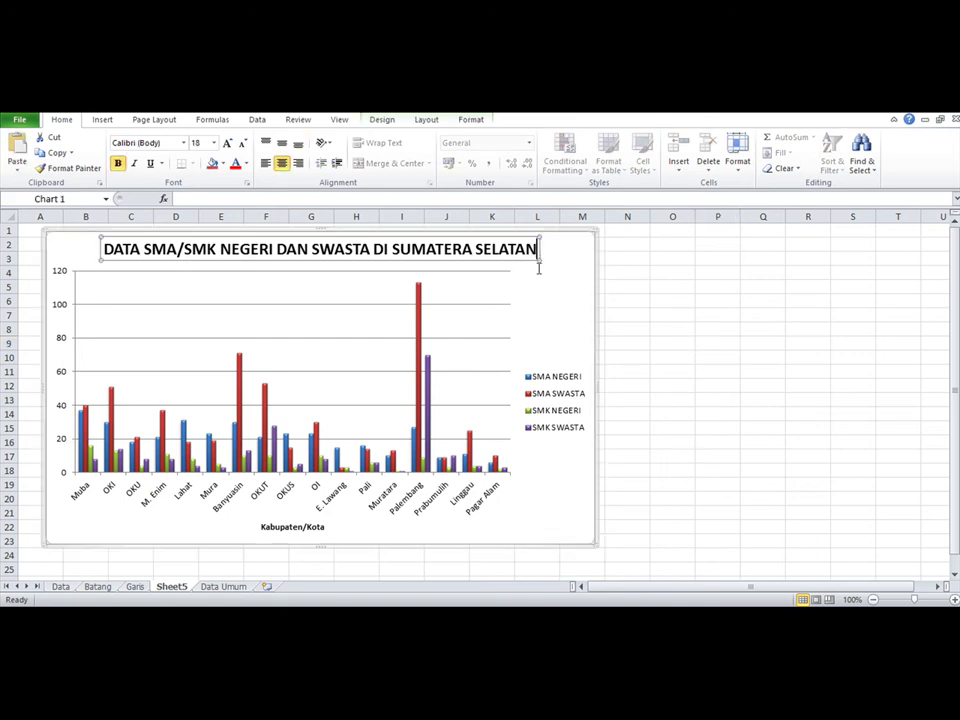
key("Return")
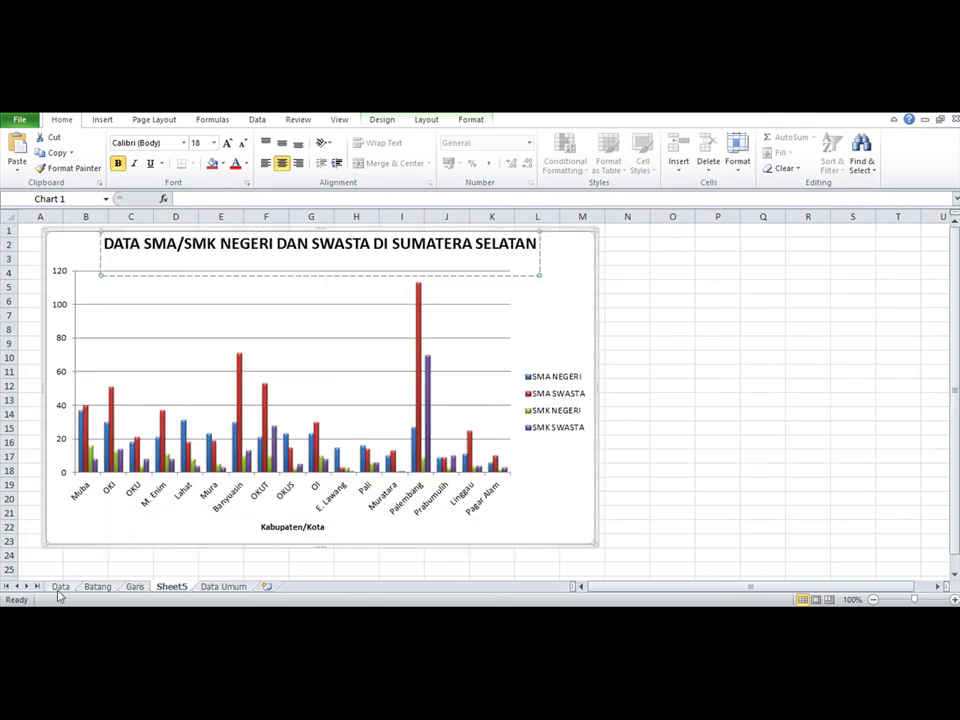
left_click(62, 589)
left_click(30, 245)
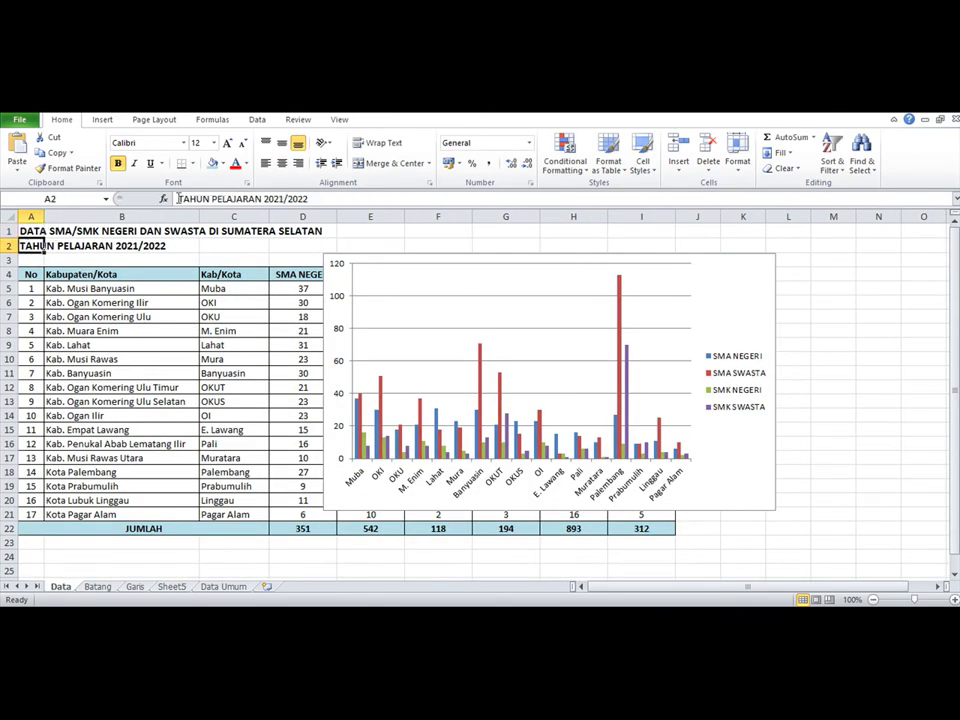
left_click_drag(181, 198, 323, 198)
key("ctrl+c")
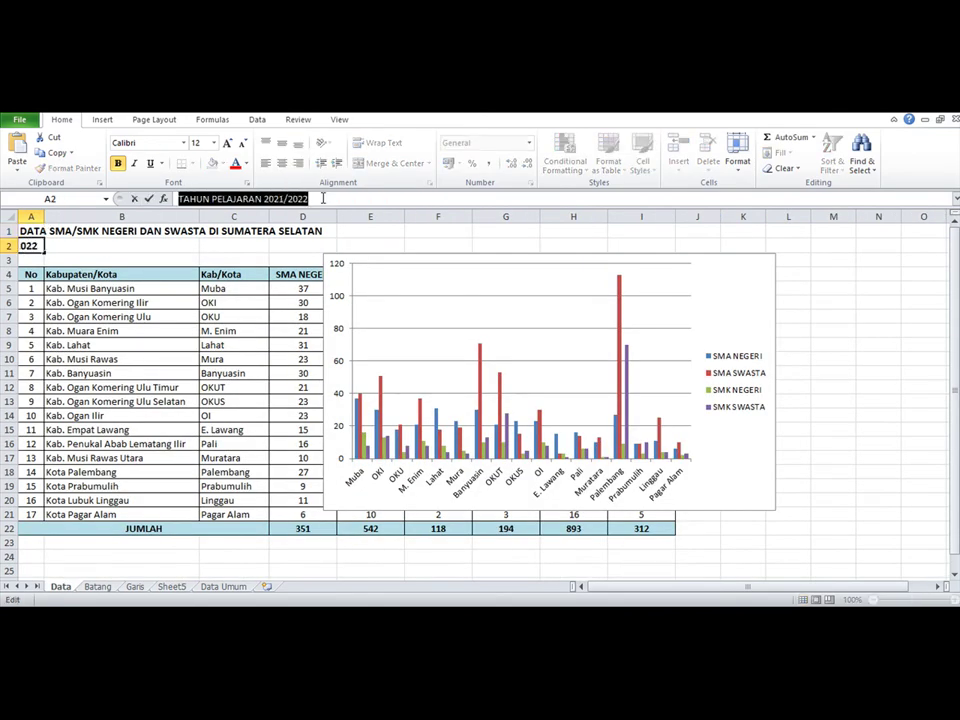
left_click(171, 587)
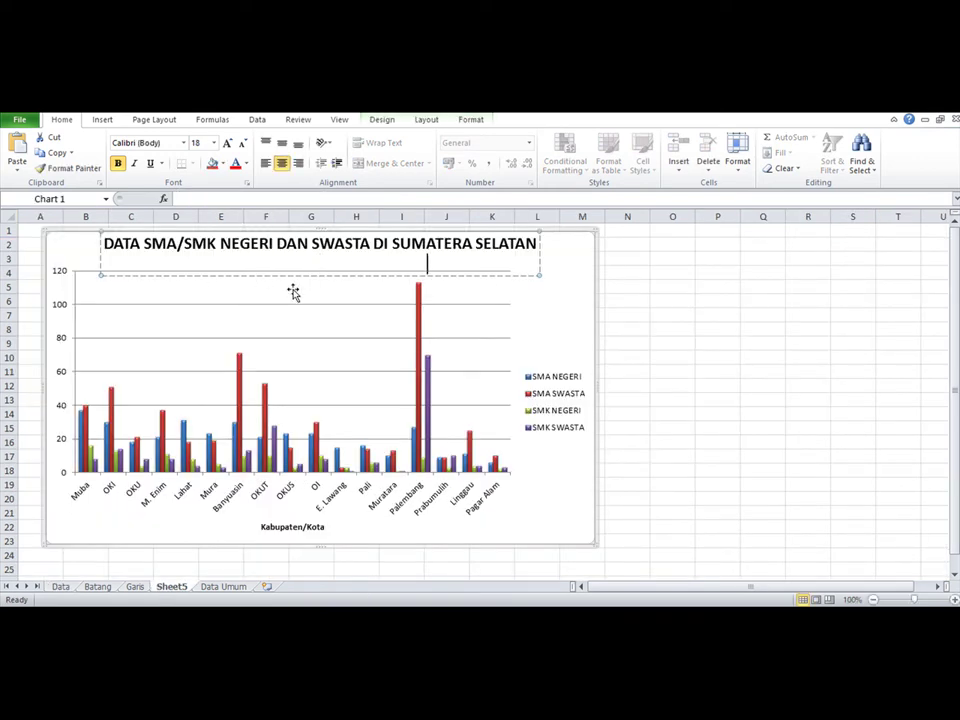
key("ctrl+v")
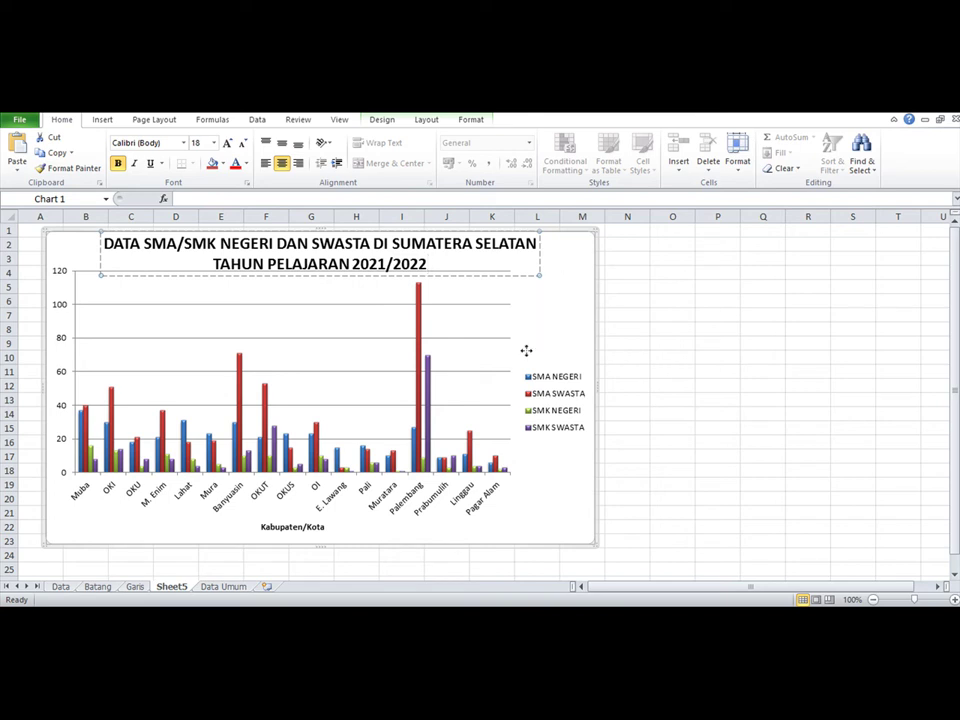
left_click(380, 346)
Set the font size of the whole chart title to 12
left_click(300, 274)
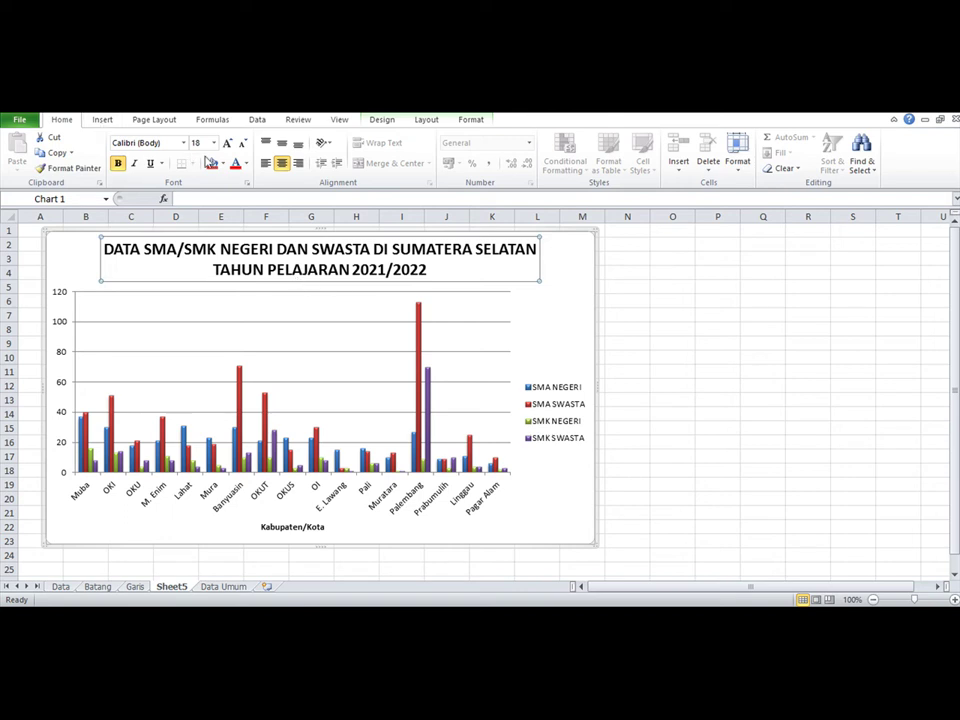
left_click(214, 146)
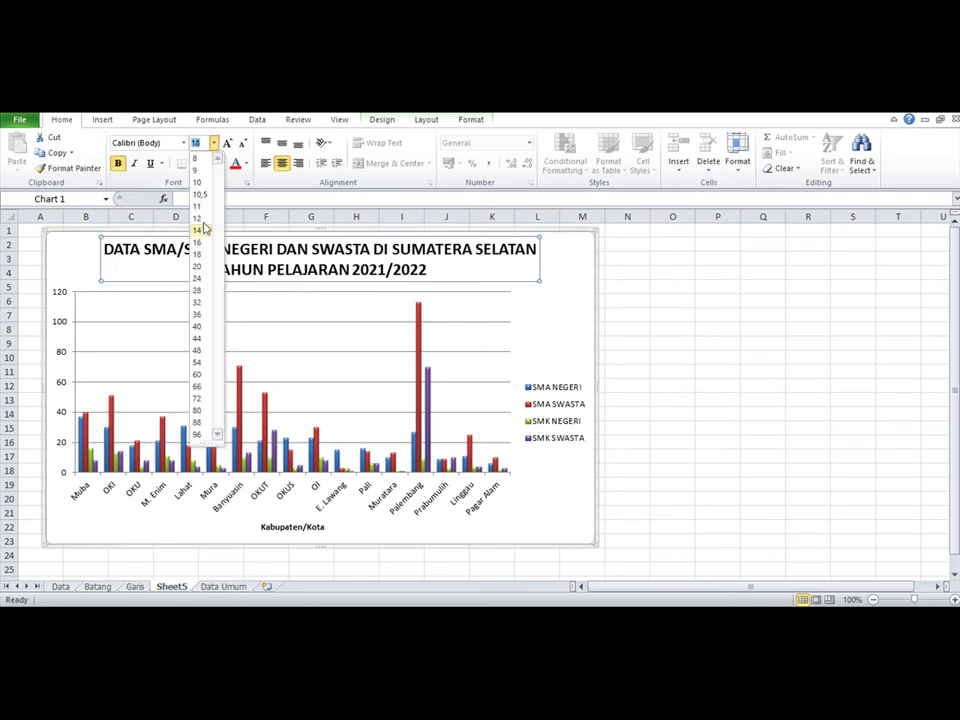
left_click(200, 217)
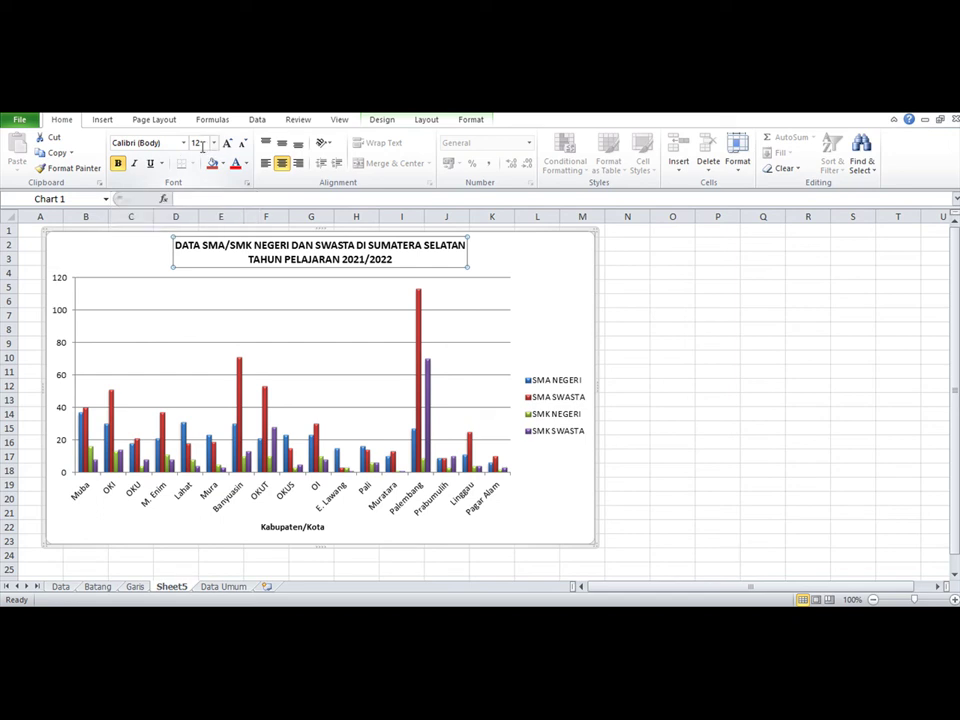
left_click(672, 410)
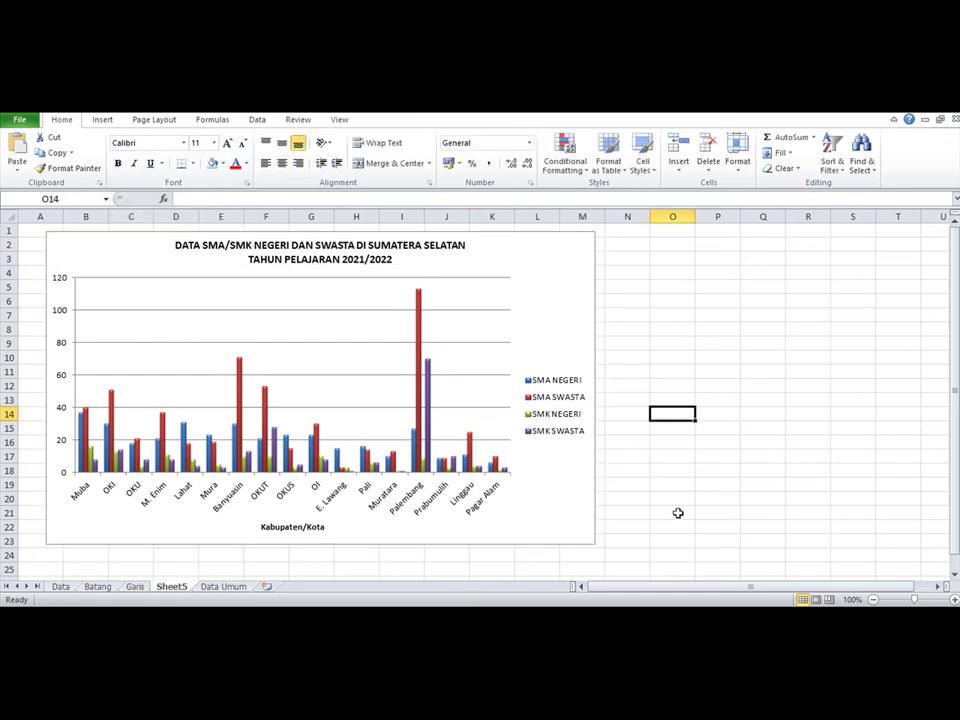
left_click(360, 548)
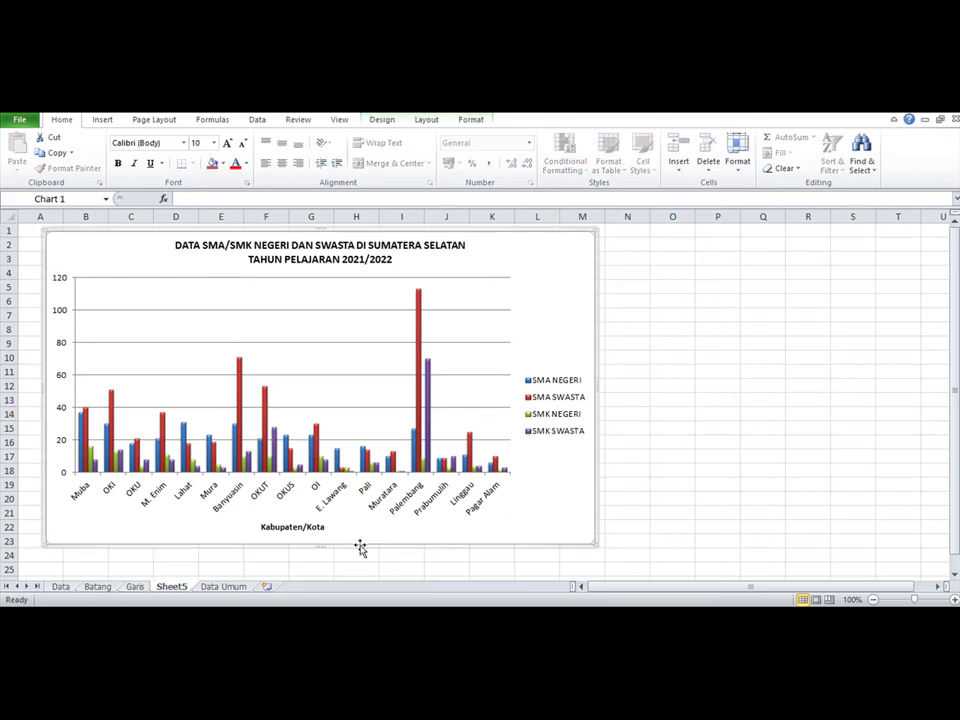
left_click(384, 121)
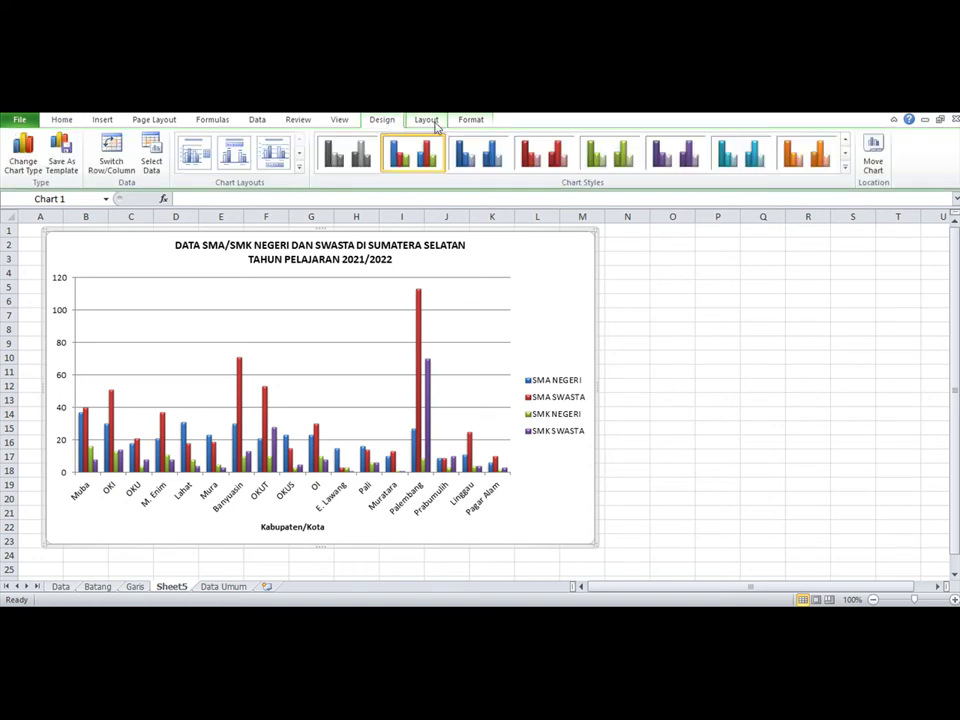
left_click(430, 121)
left_click(467, 122)
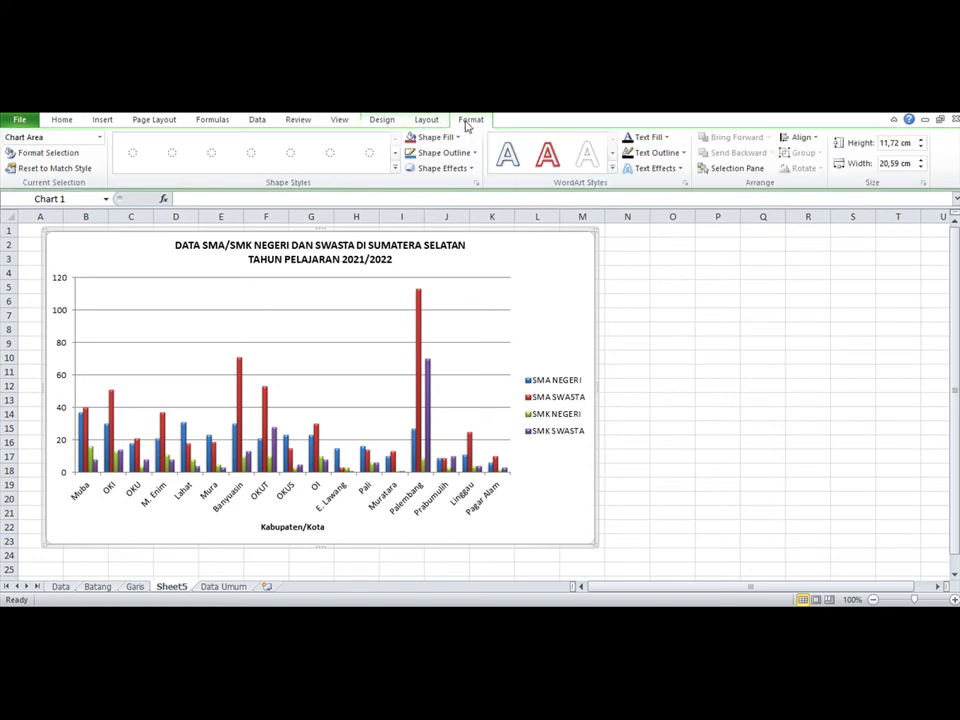
left_click(437, 119)
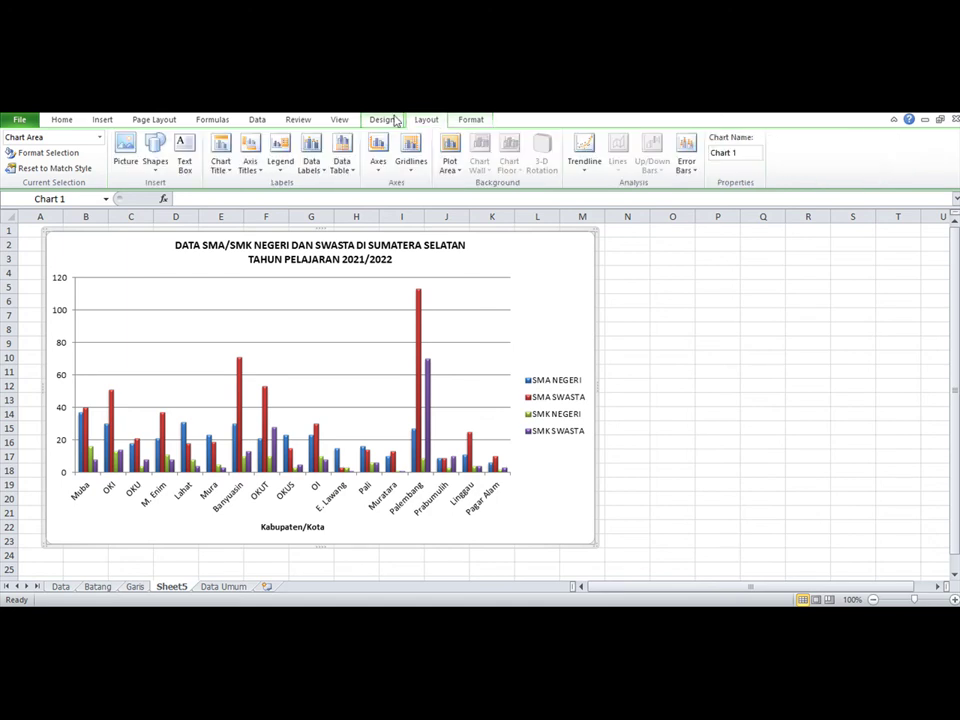
left_click(385, 119)
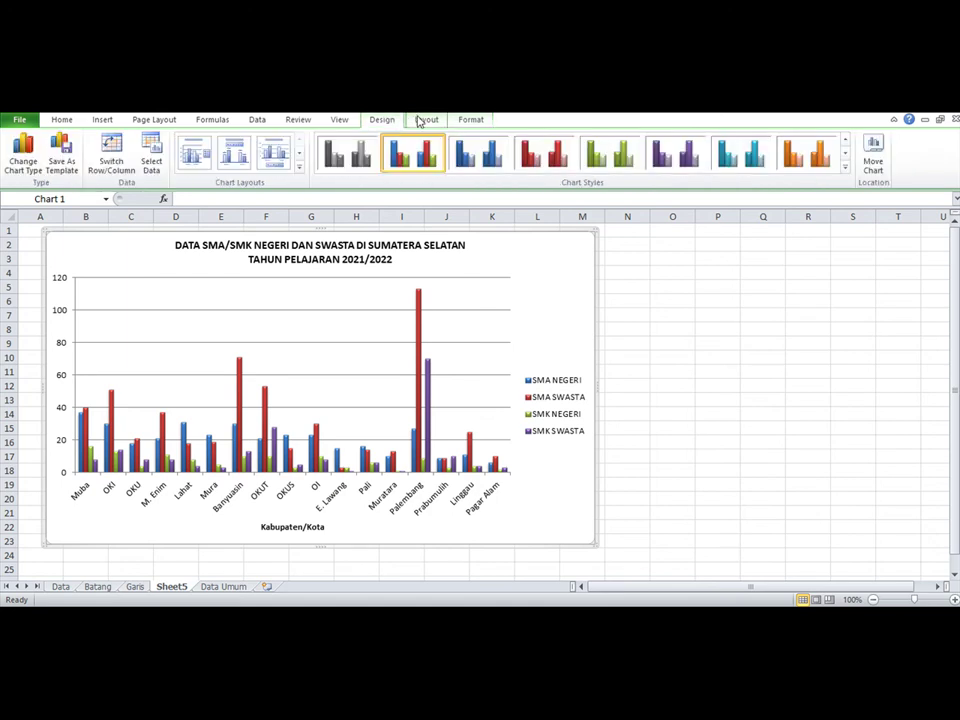
left_click(423, 121)
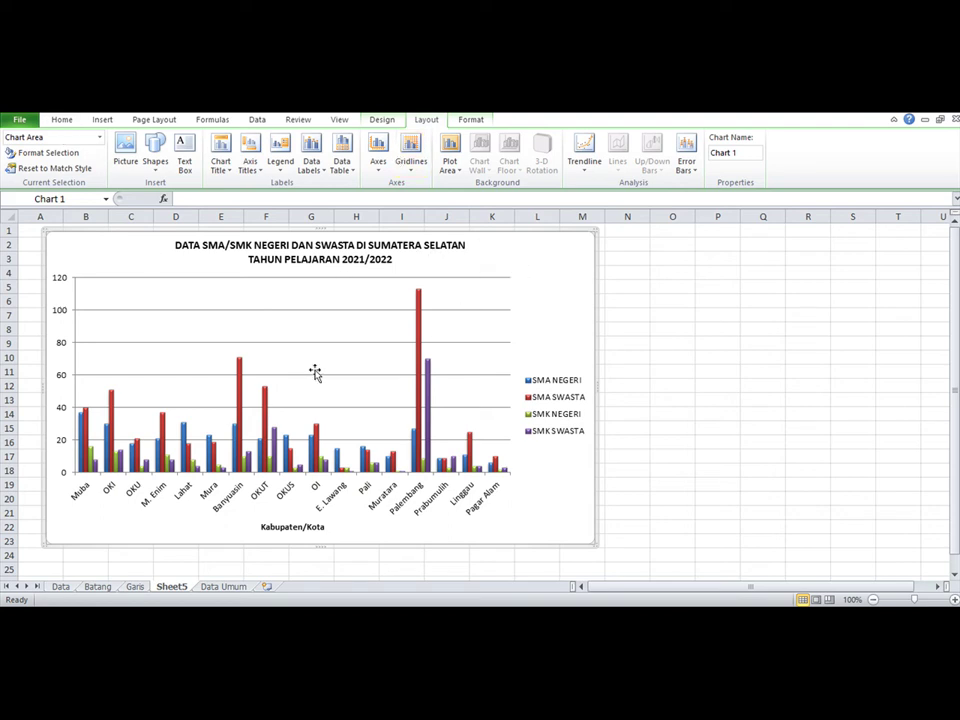
Show major and minor gridlines for both the horizontal and vertical primary axes of the column chart on Sheet5
left_click(411, 175)
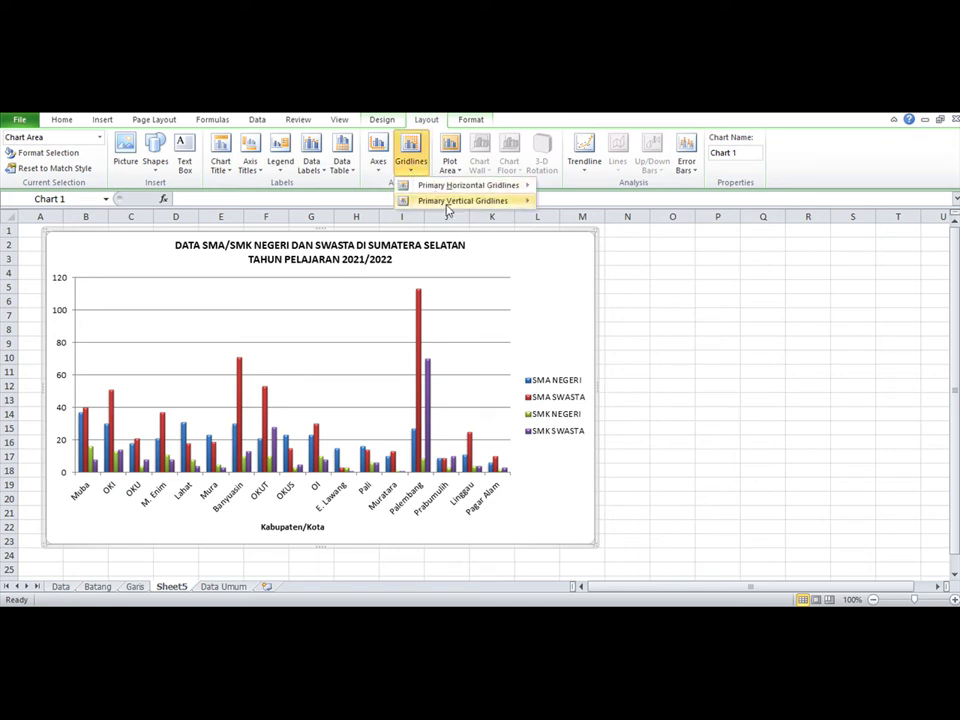
mouse_move(452, 189)
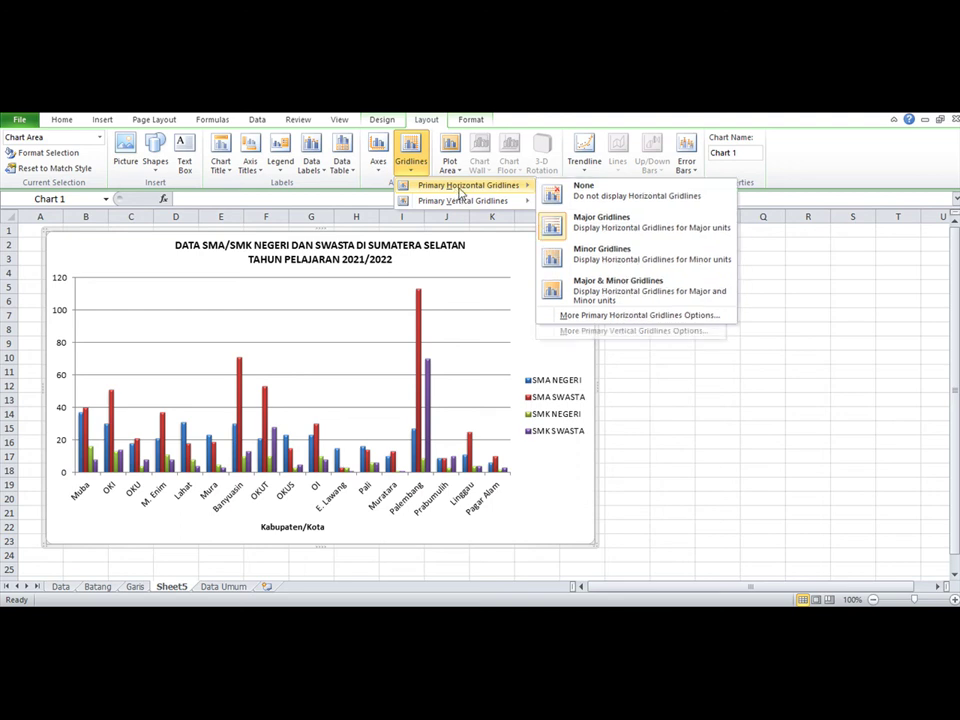
left_click(609, 292)
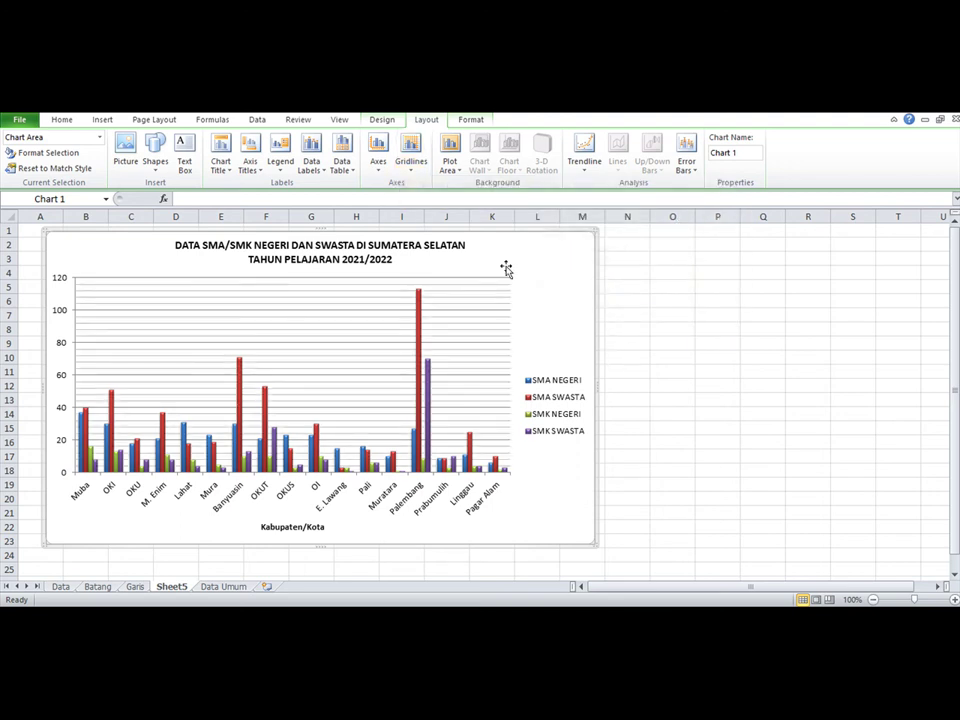
left_click(411, 160)
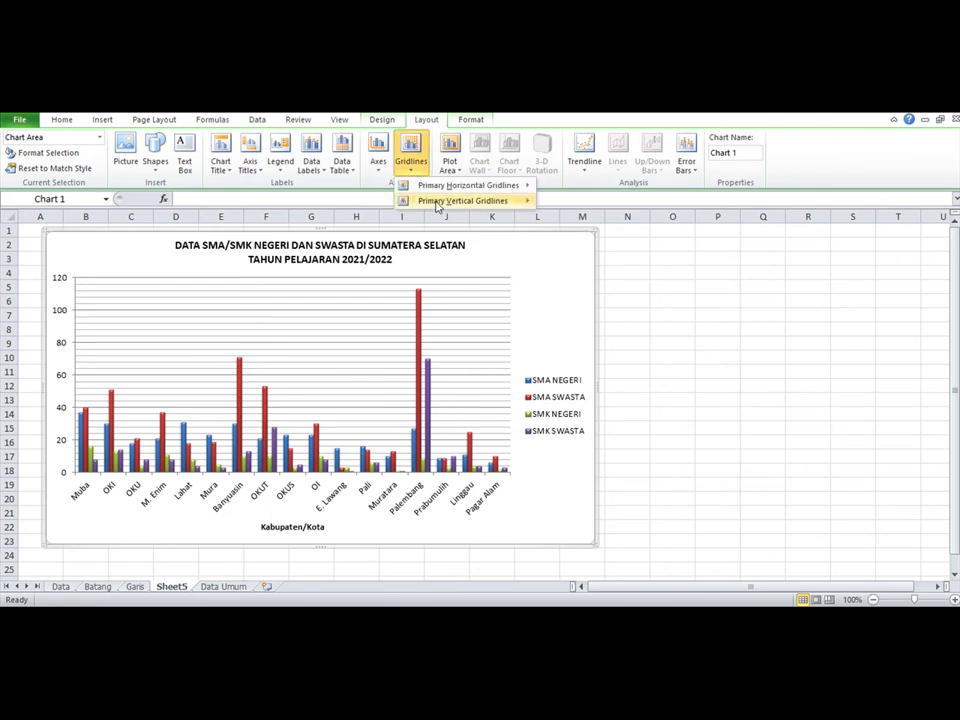
mouse_move(437, 203)
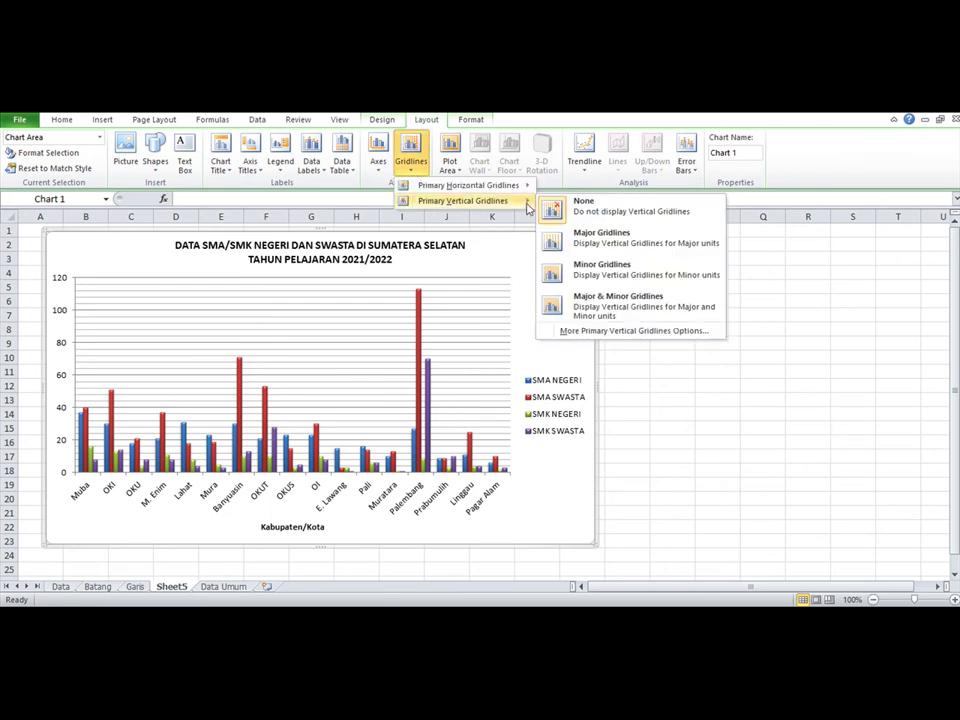
left_click(605, 306)
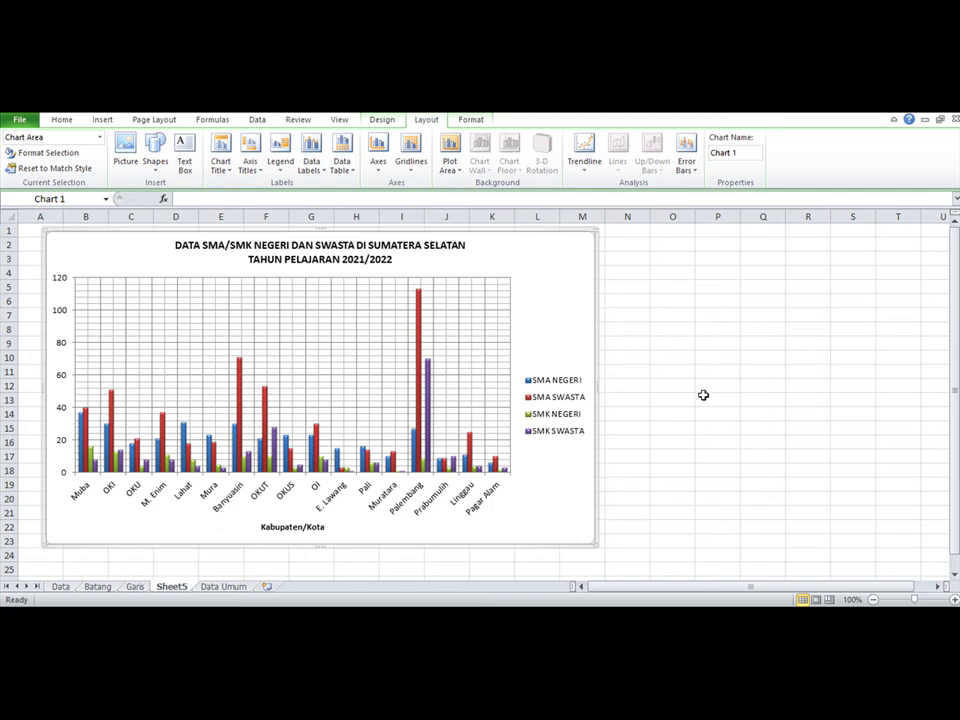
View the finished column chart on the Batang sheet to compare its gridlines and layout with the Sheet5 chart
left_click(97, 587)
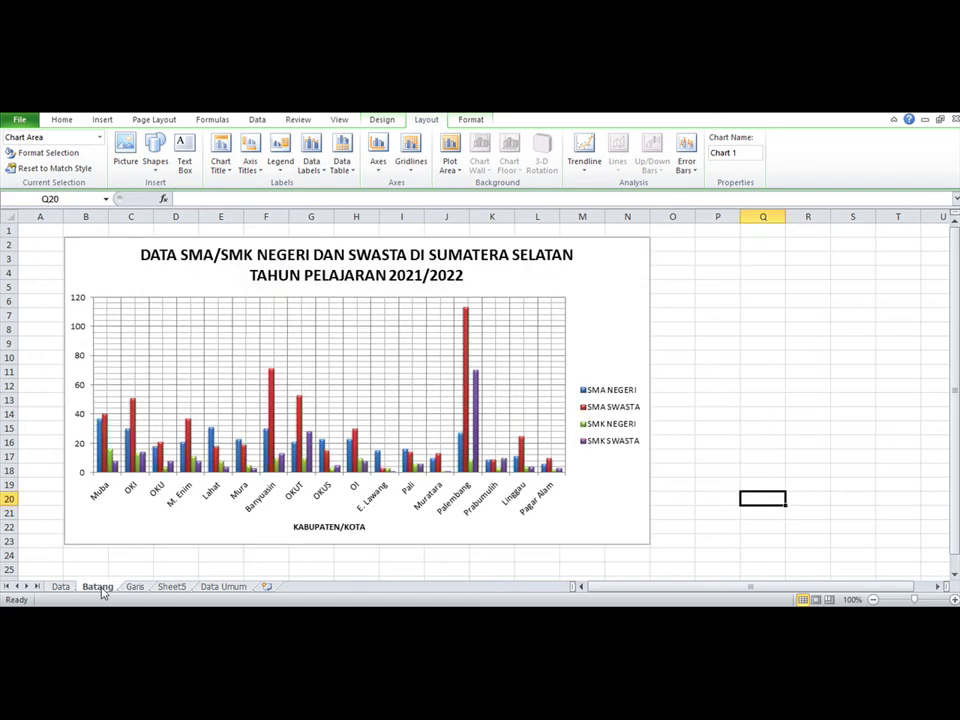
left_click(722, 395)
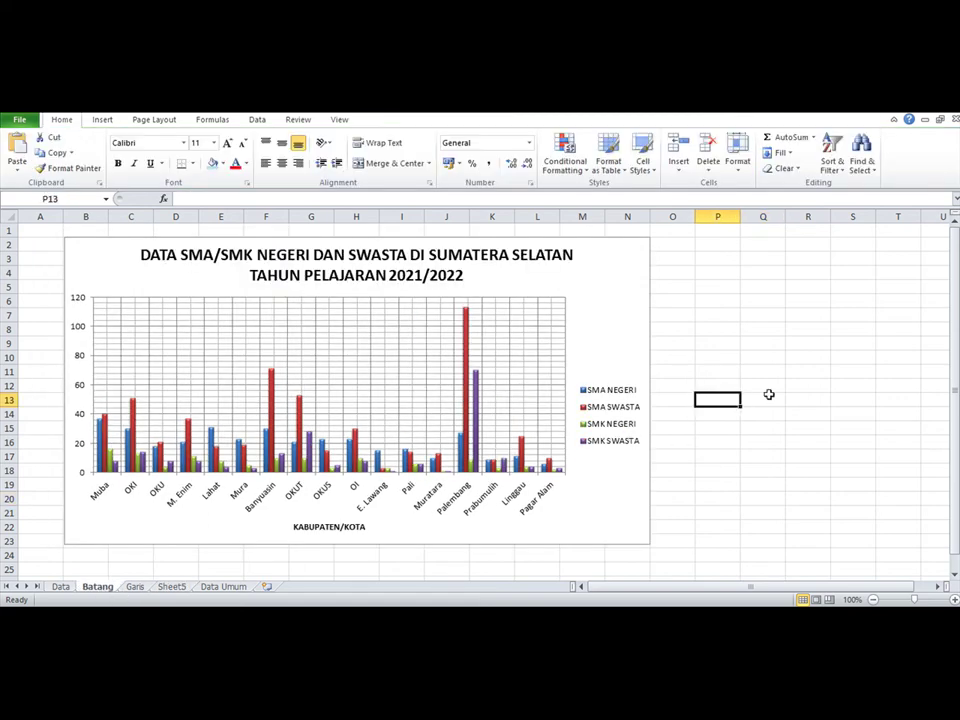
left_click(753, 457)
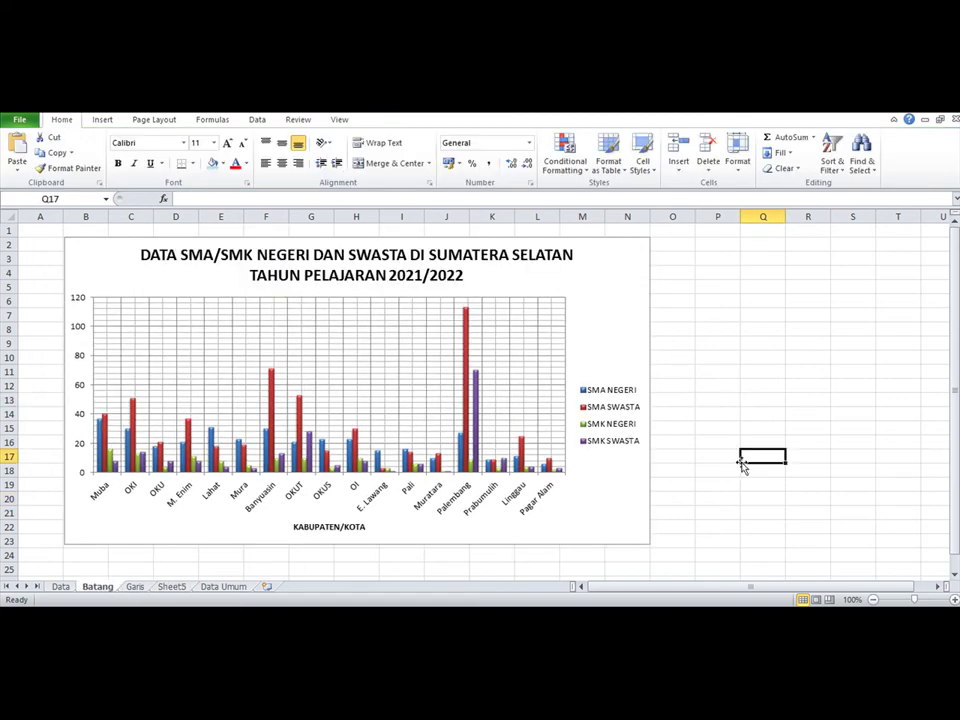
Delete the leftover column chart covering the table on the Data sheet
left_click(59, 587)
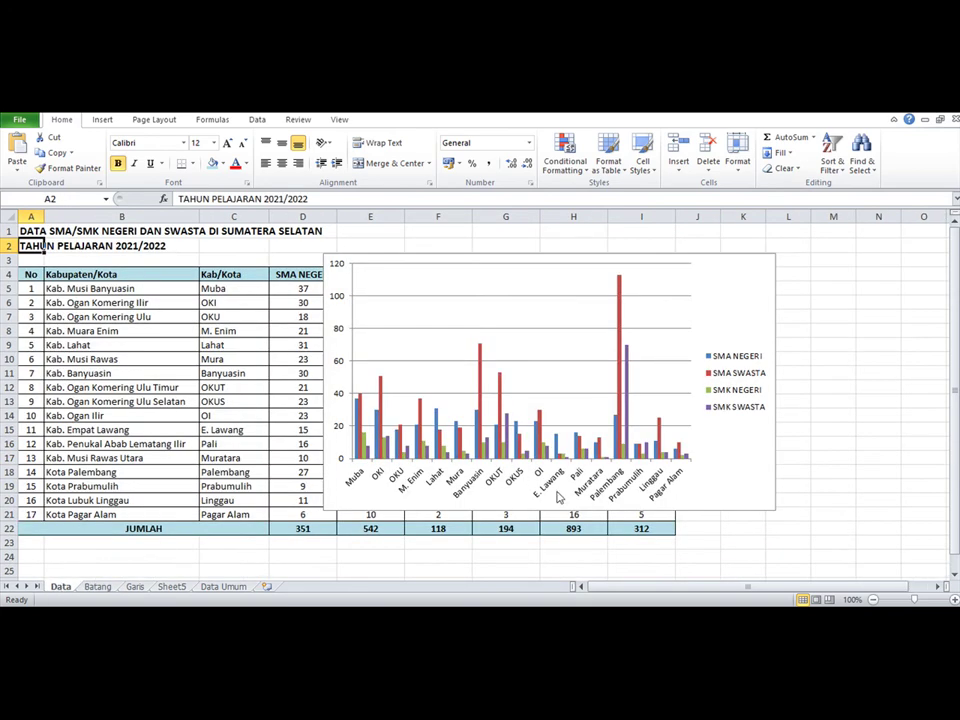
left_click(698, 507)
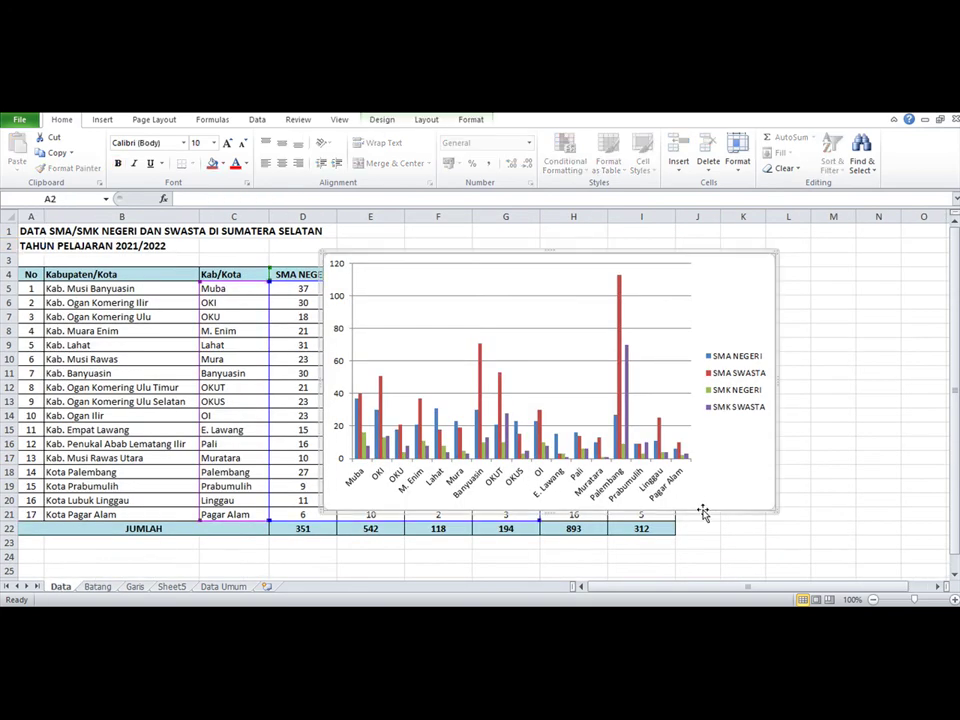
key("Delete")
Insert a basic 2-D line chart from C4:G21 of the Data sheet and compare it with the finished chart on Garis
left_click_drag(206, 274, 492, 516)
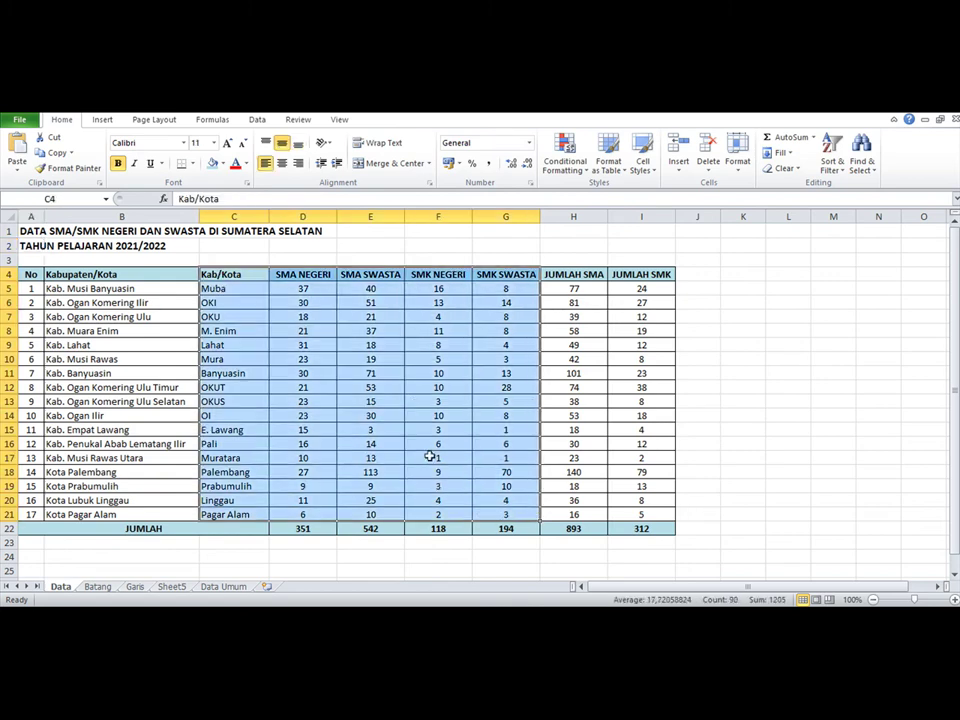
left_click(102, 121)
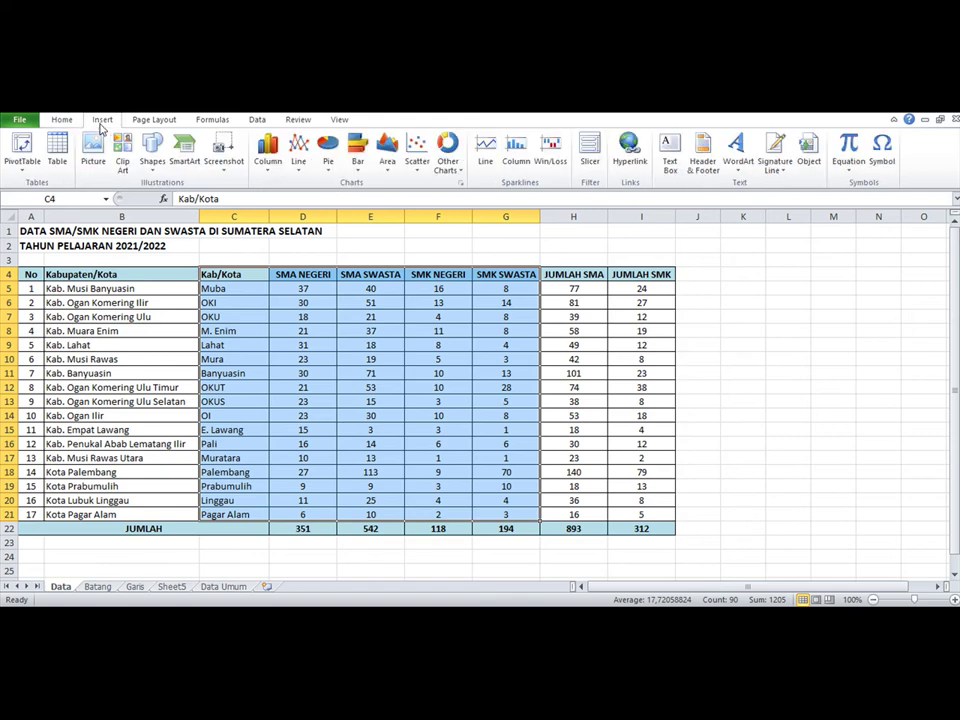
left_click(301, 170)
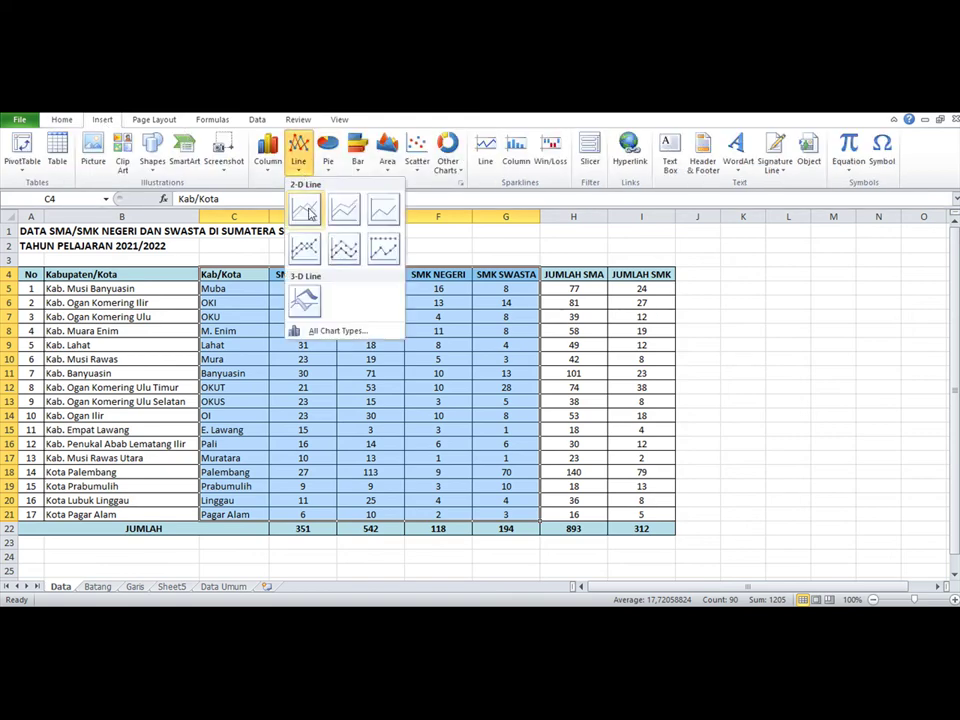
left_click(309, 213)
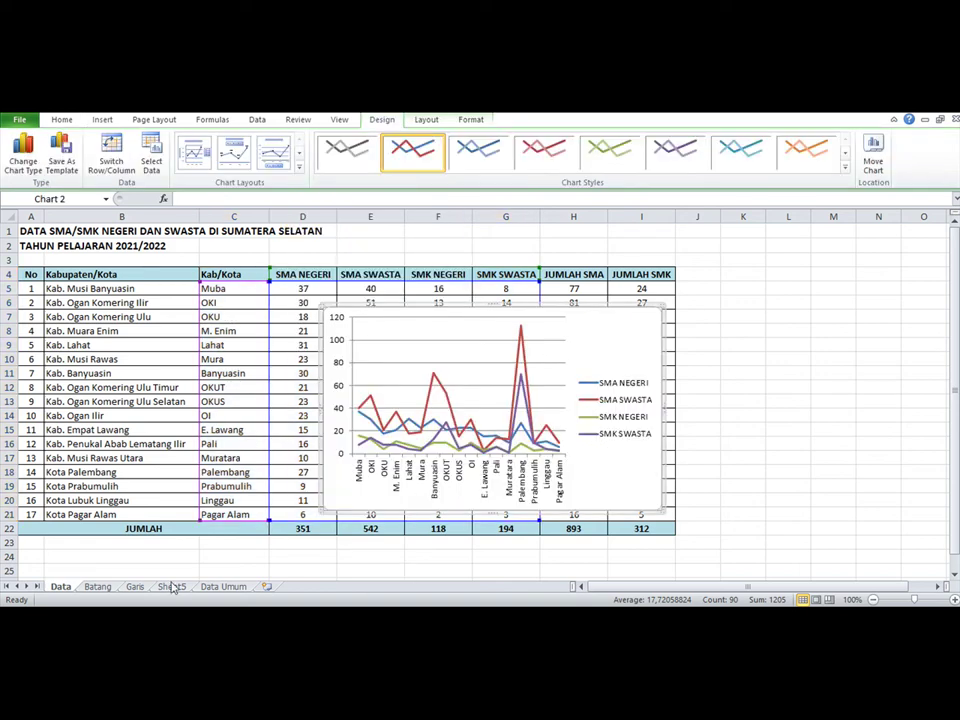
left_click(134, 586)
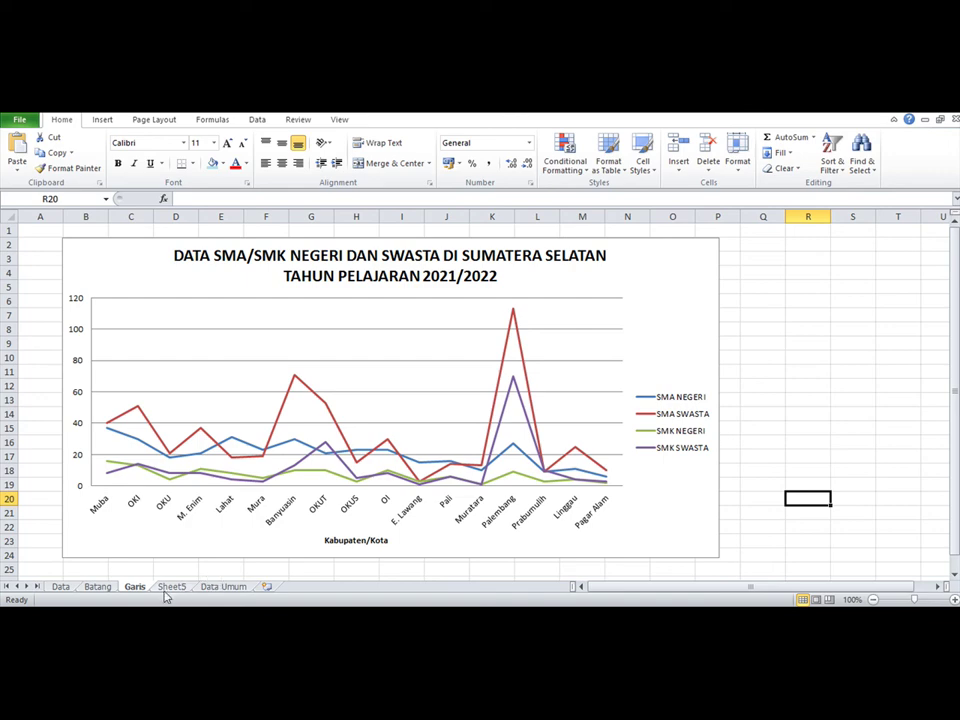
left_click(61, 587)
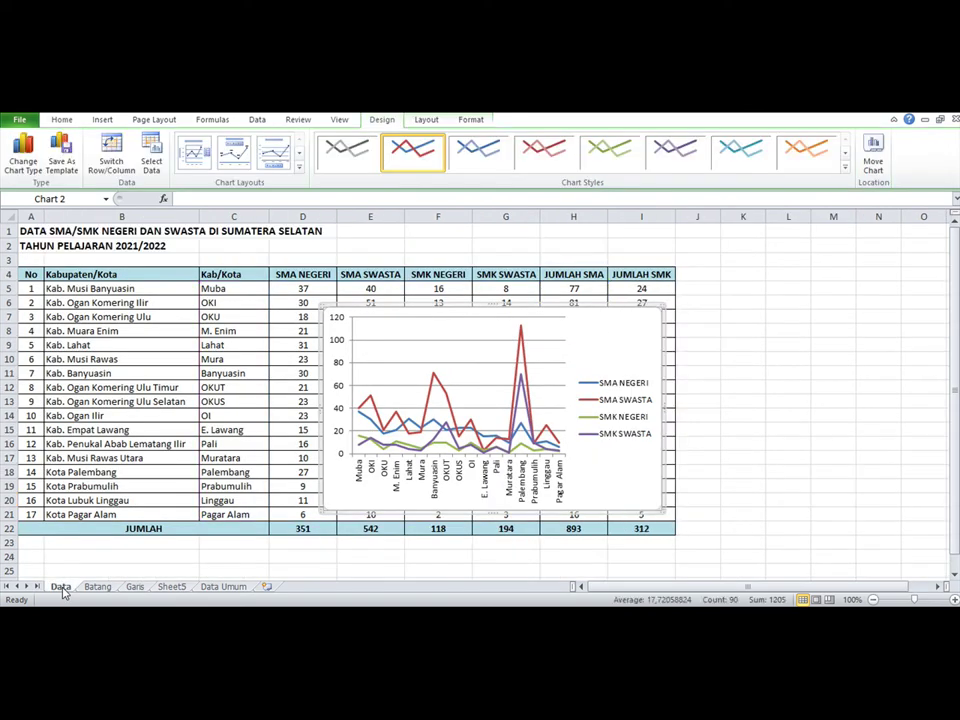
Delete the new line chart from the Data sheet
left_click(428, 514)
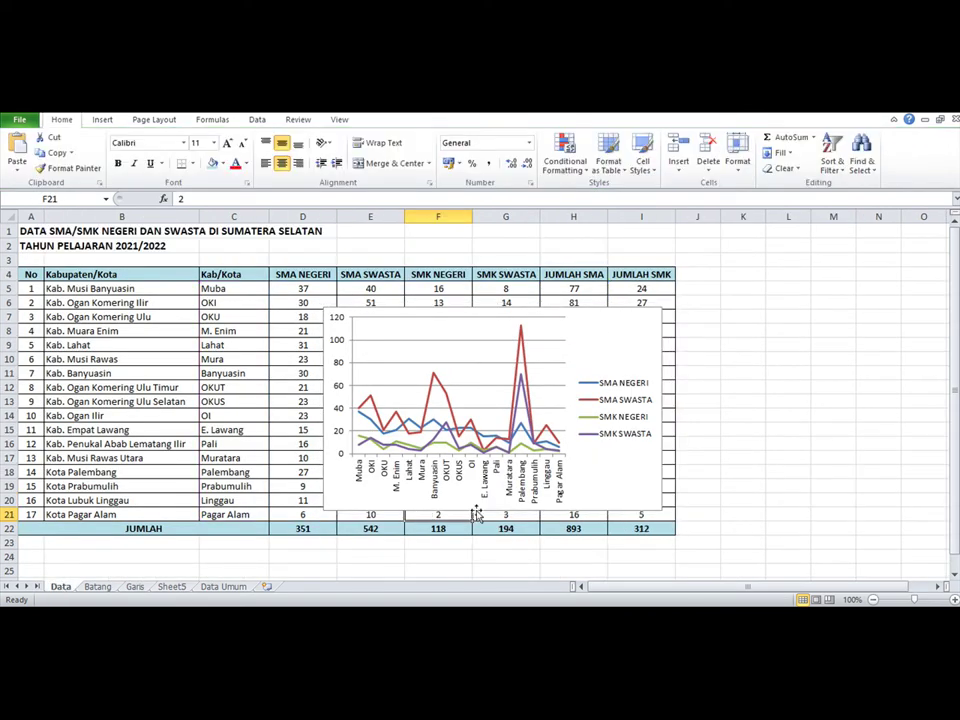
left_click(583, 510)
key("Delete")
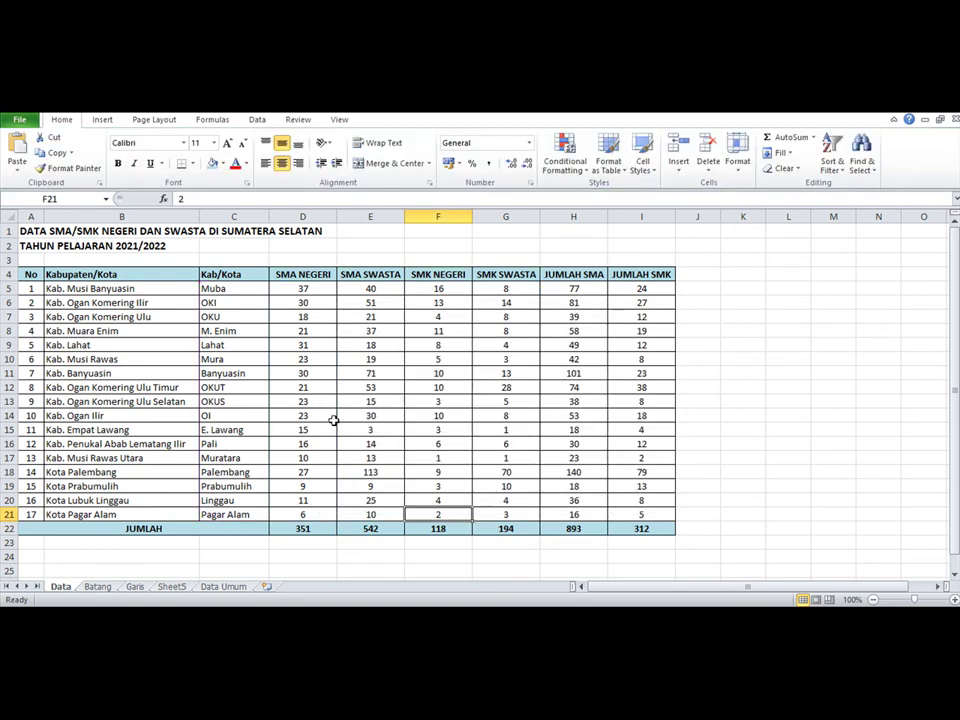
Try a clustered cylinder chart of SMA NEGERI and SMA SWASTA from C4:E21 on the Data sheet, and delete it
left_click(228, 280)
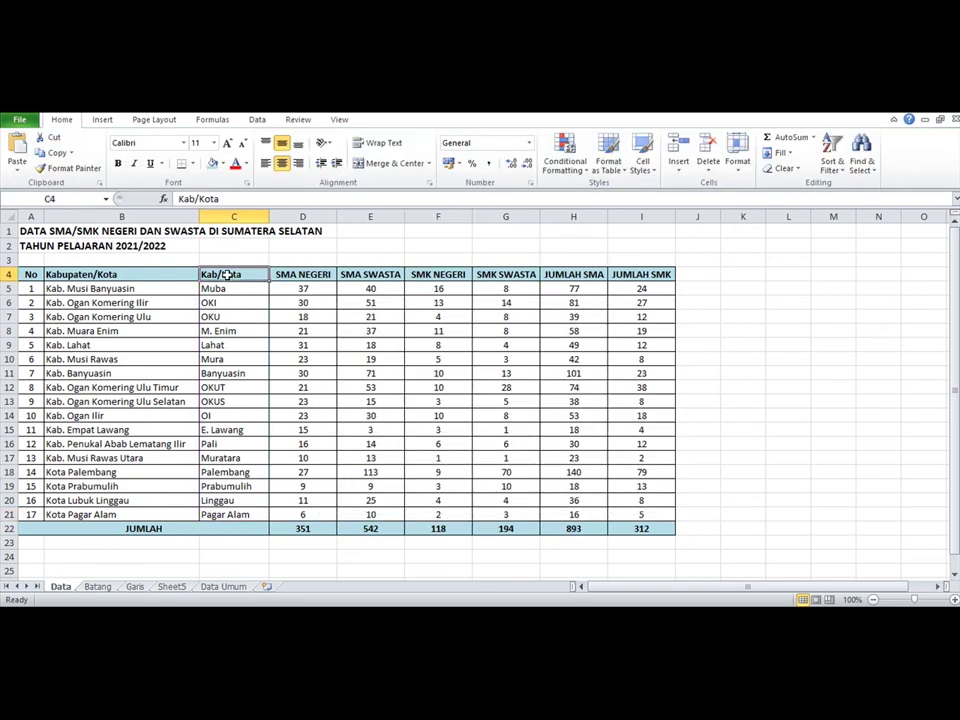
left_click_drag(242, 276, 380, 512)
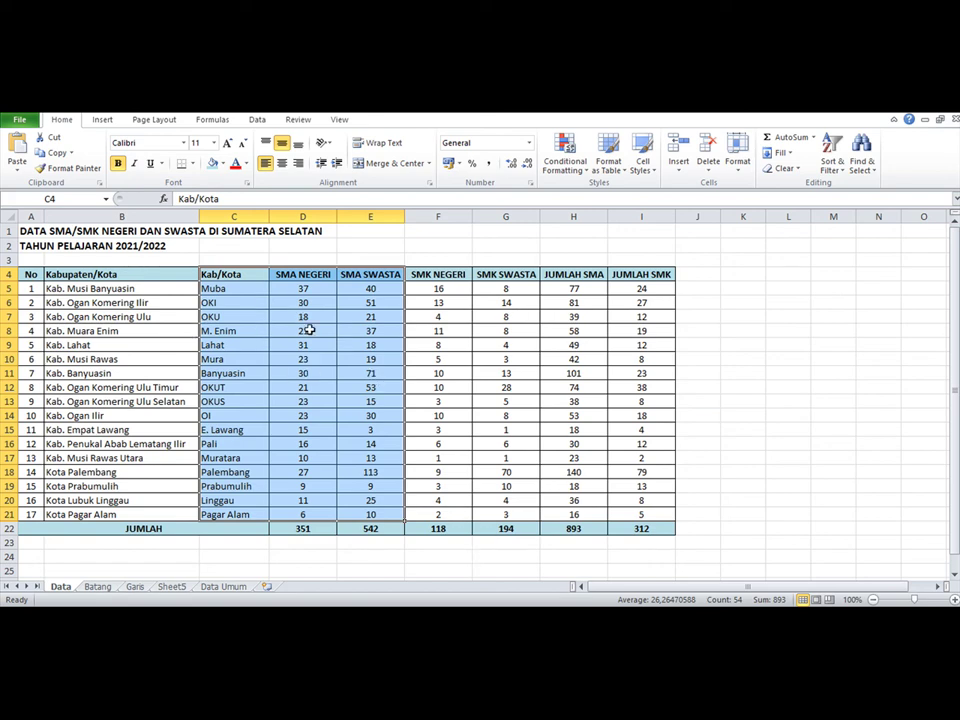
left_click(103, 120)
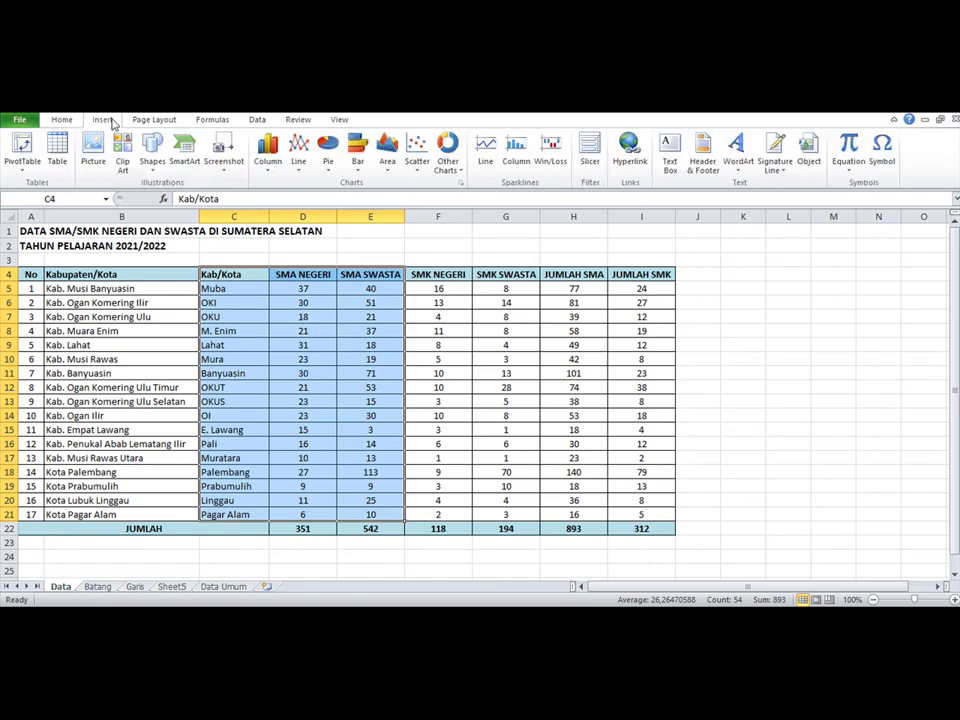
left_click(269, 170)
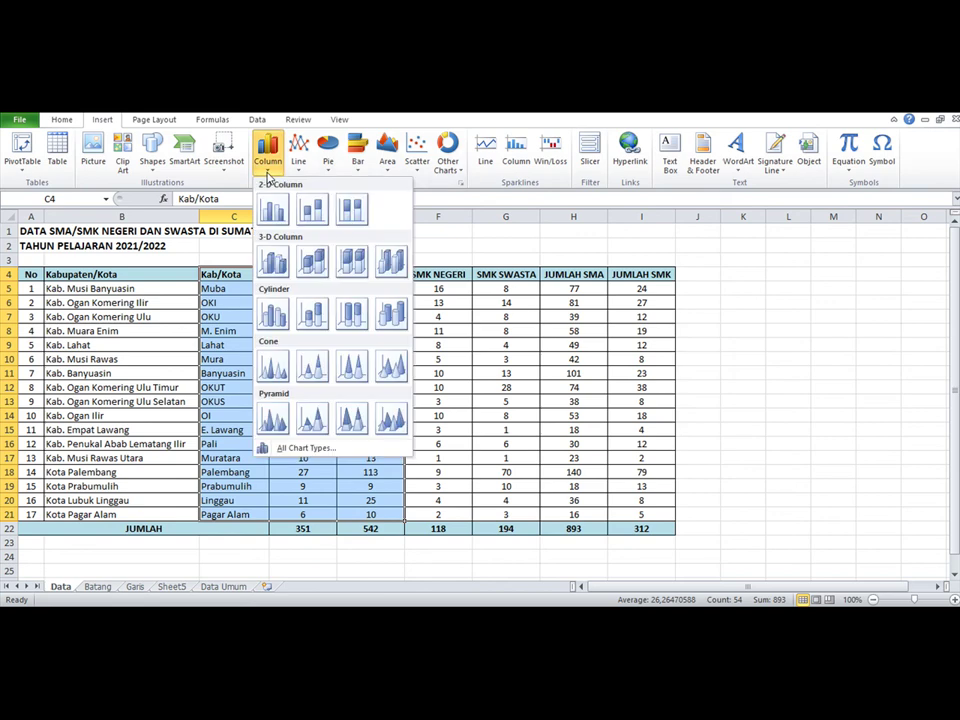
left_click(279, 323)
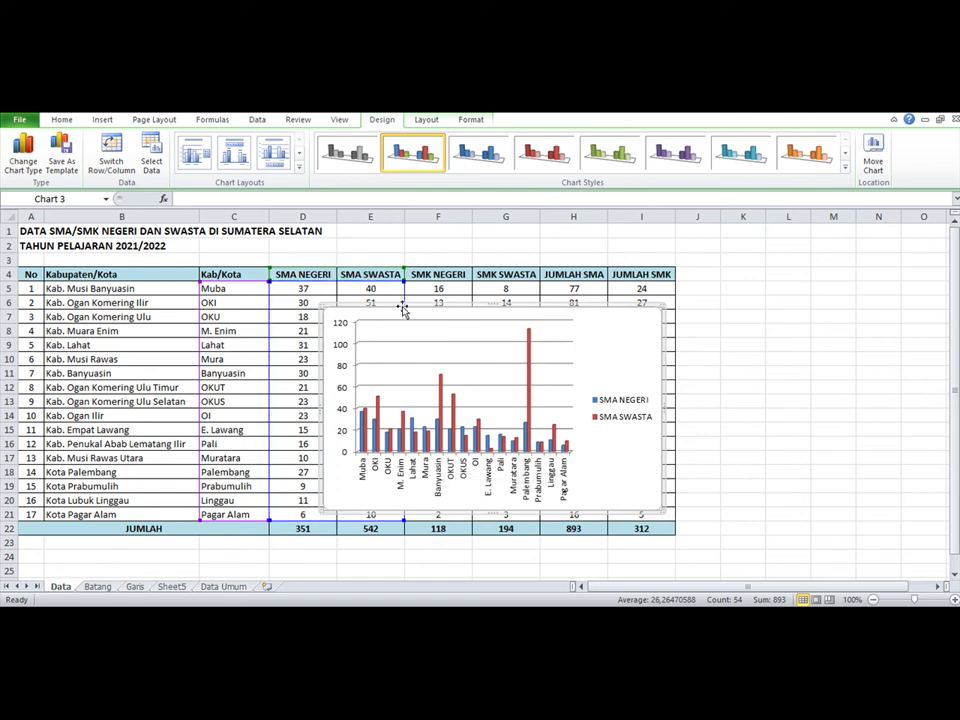
key("Delete")
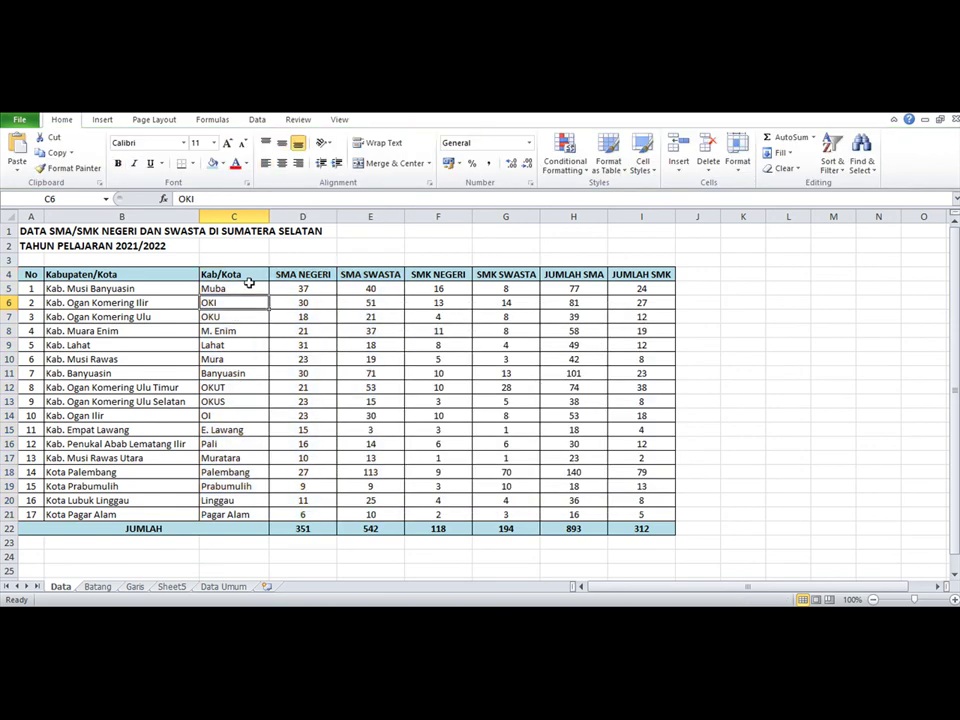
Insert a clustered cylinder chart of SMA NEGERI per Kab/Kota from C4:D21 on the Data sheet
left_click_drag(241, 274, 311, 514)
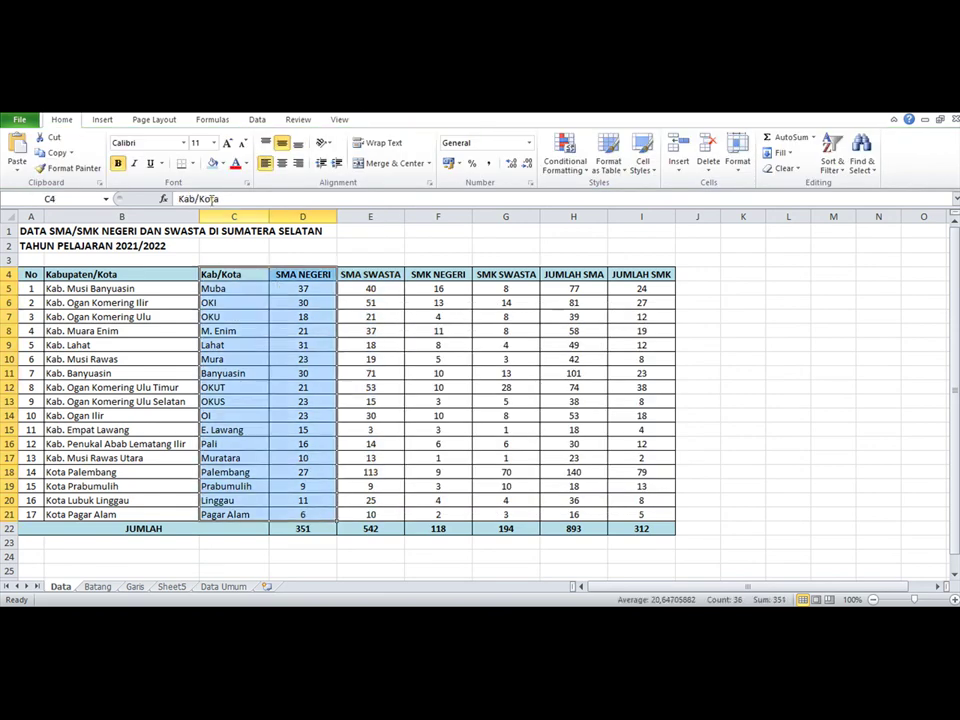
left_click(104, 122)
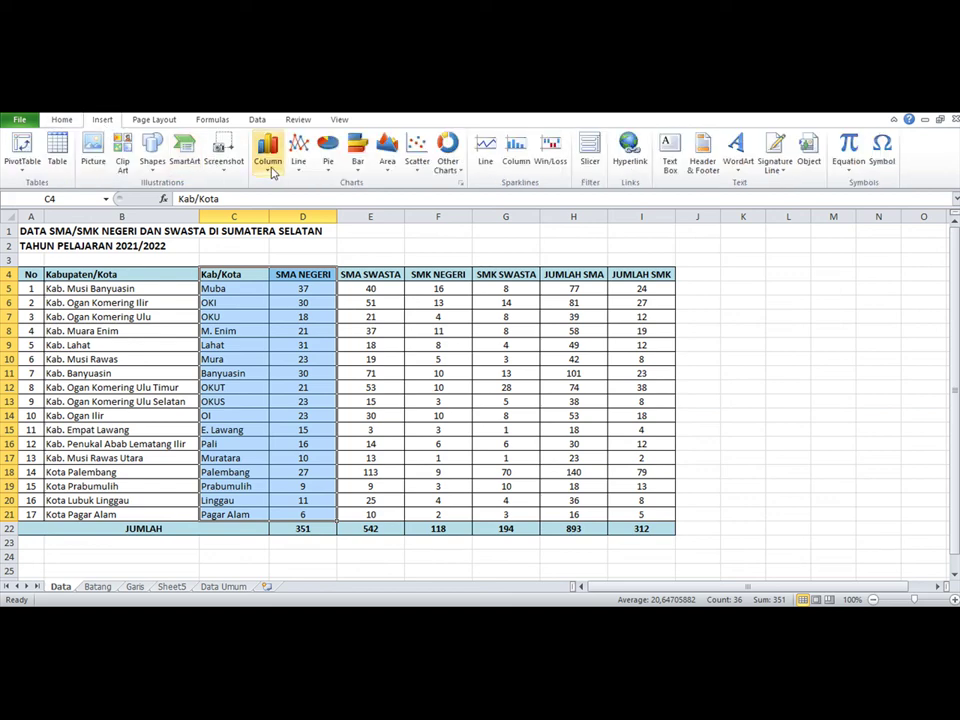
left_click(270, 158)
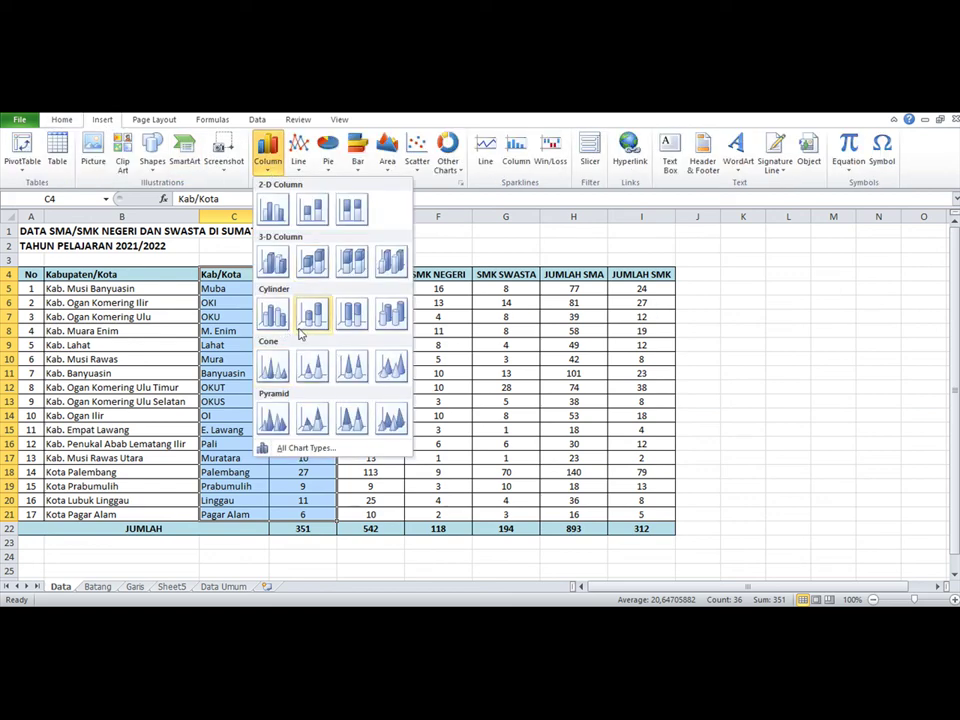
left_click(279, 326)
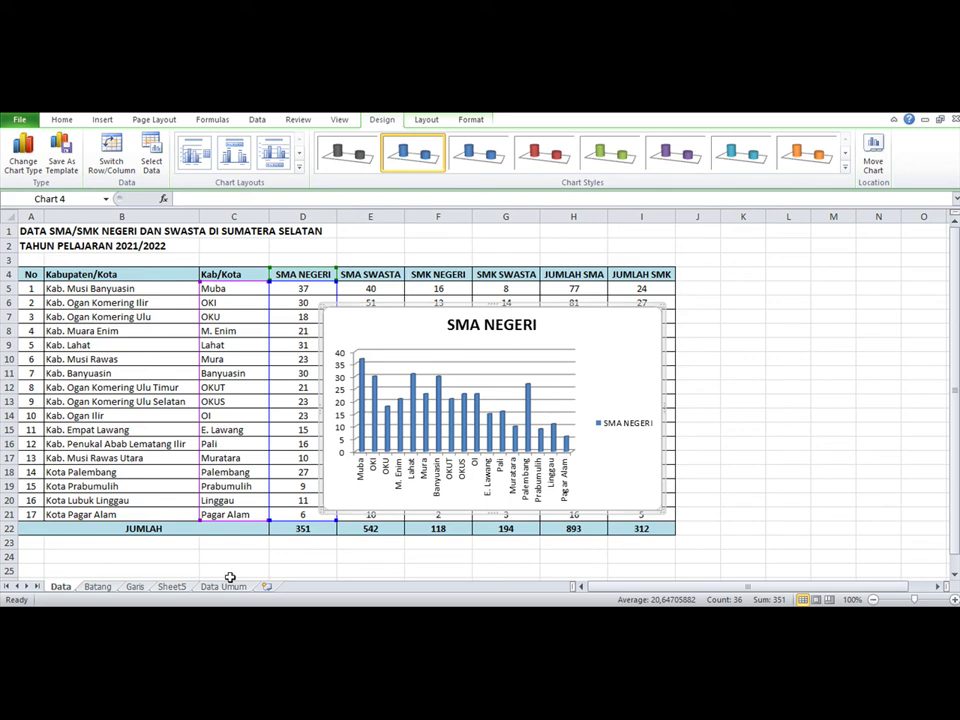
Paste the SMA NEGERI chart onto a new worksheet and reposition and enlarge it to cover about B2:L20
left_click(266, 587)
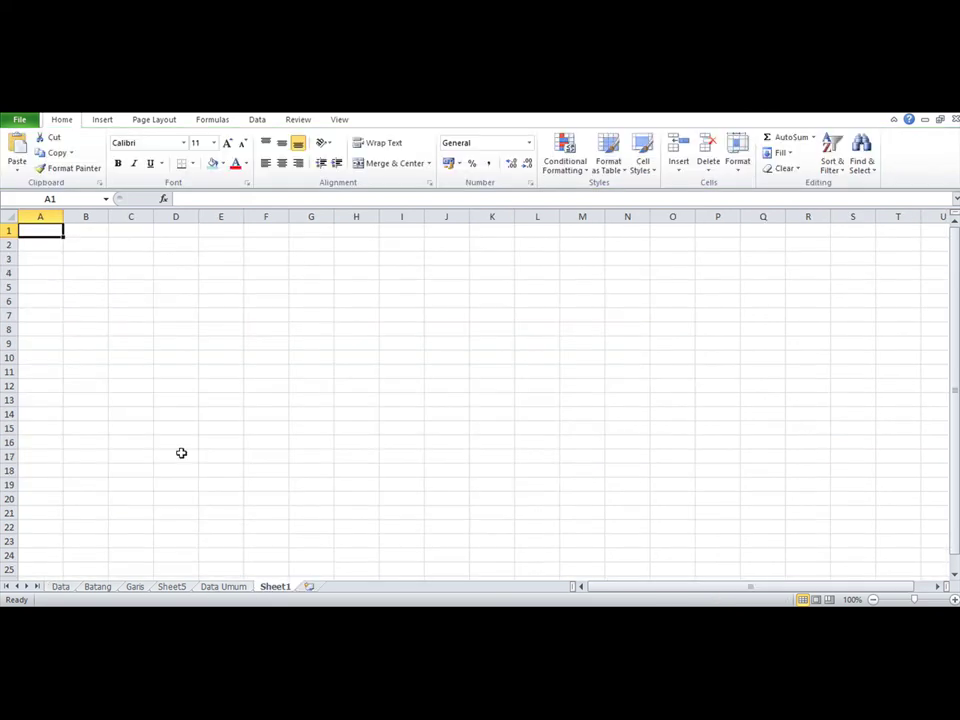
key("ctrl+v")
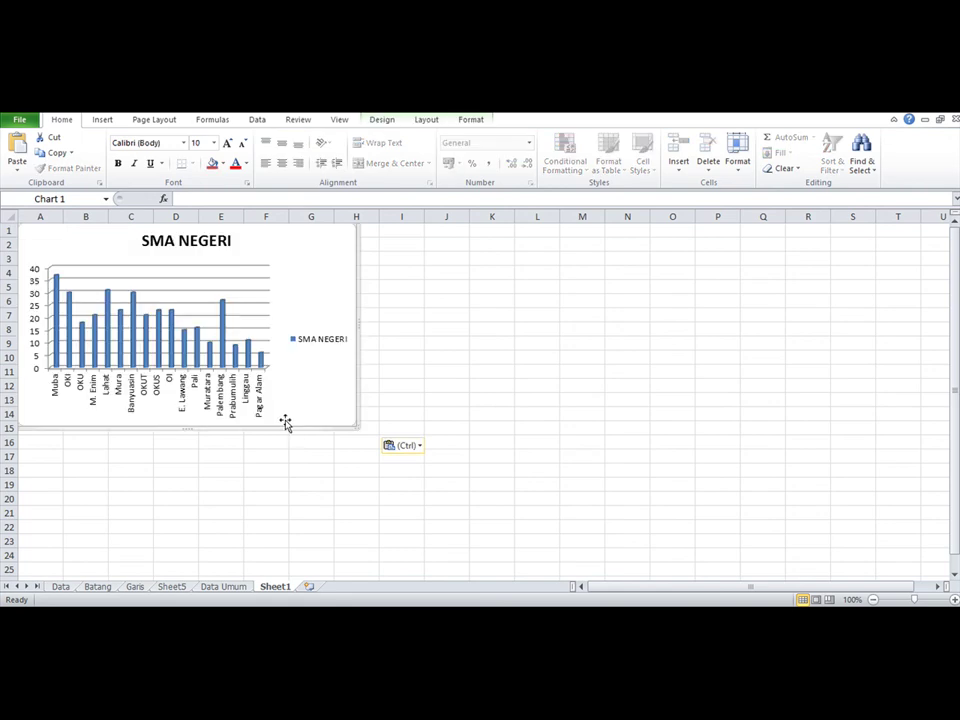
left_click_drag(307, 432, 376, 506)
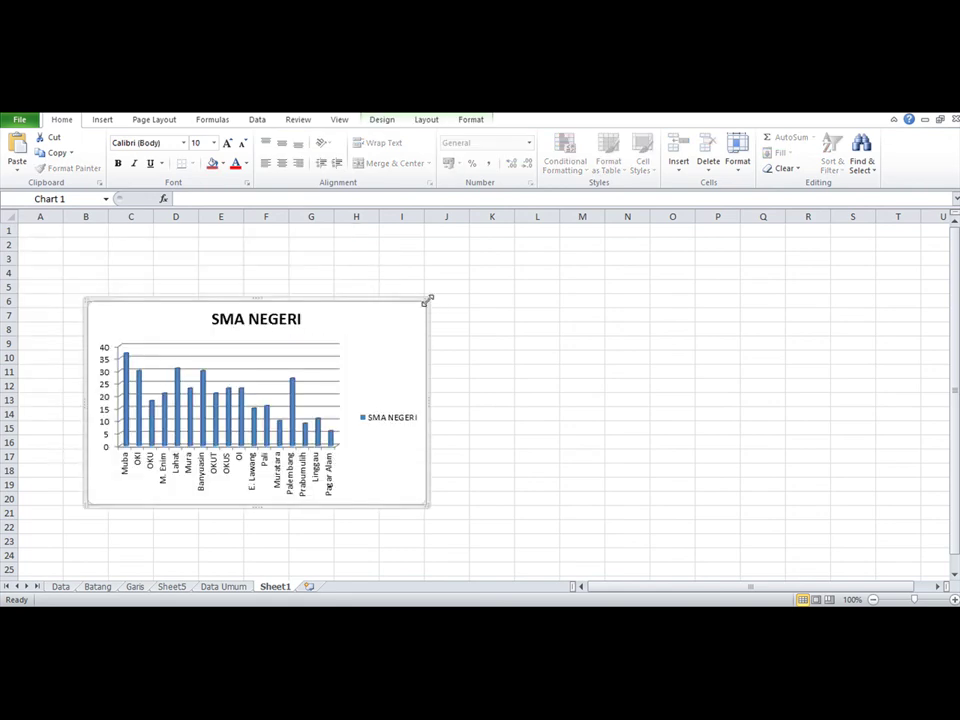
left_click_drag(428, 298, 560, 242)
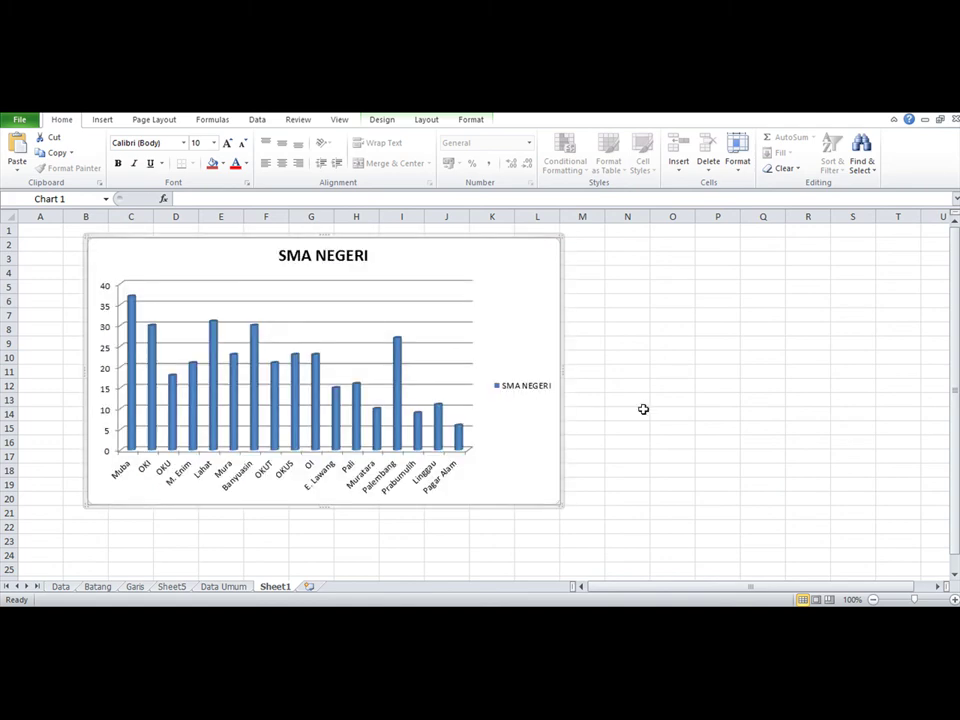
Apply the green chart style to the SMA NEGERI cylinder chart on Sheet1
left_click(132, 407)
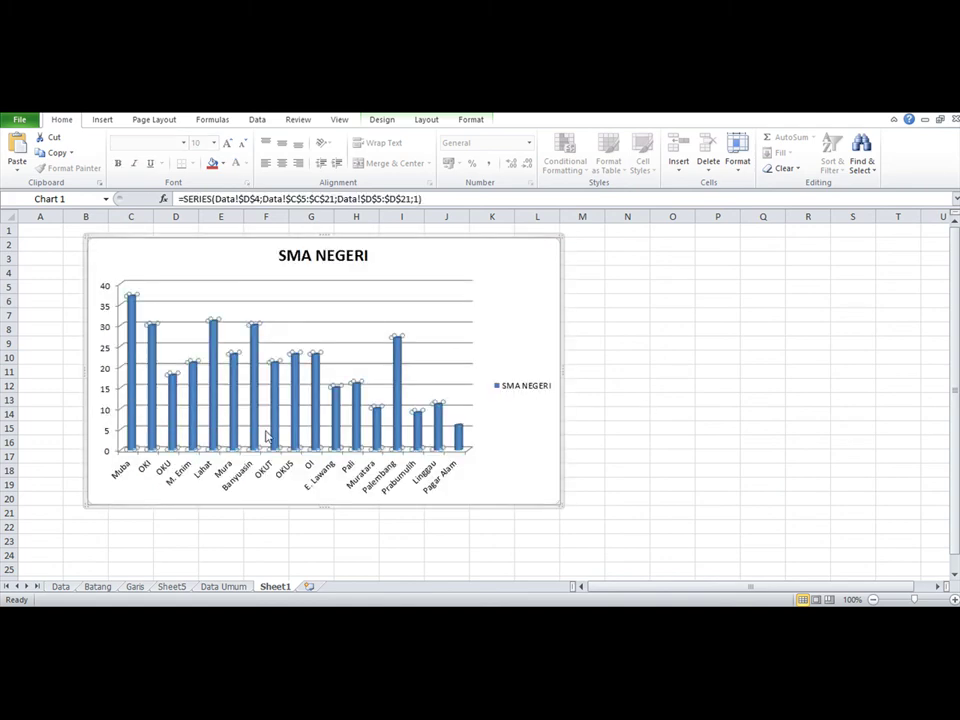
left_click(380, 121)
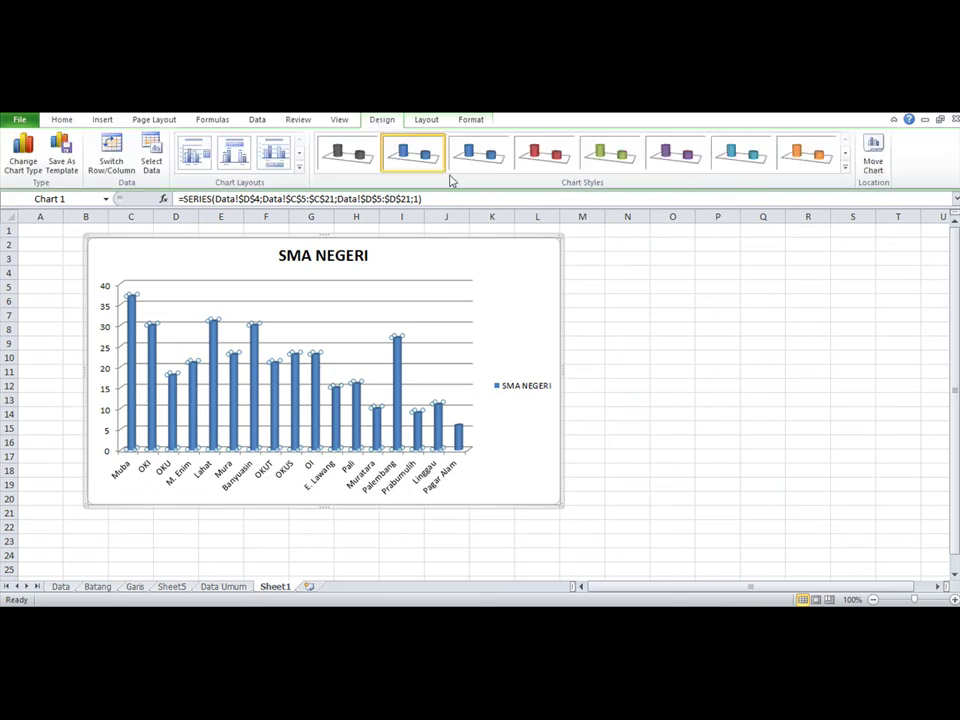
left_click(547, 168)
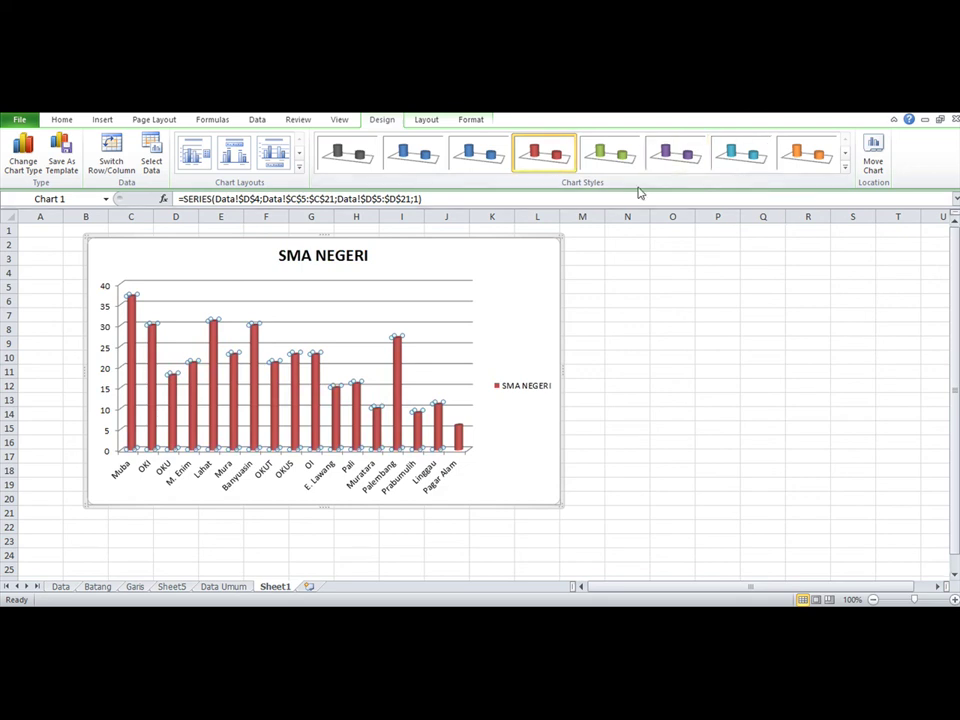
left_click(602, 160)
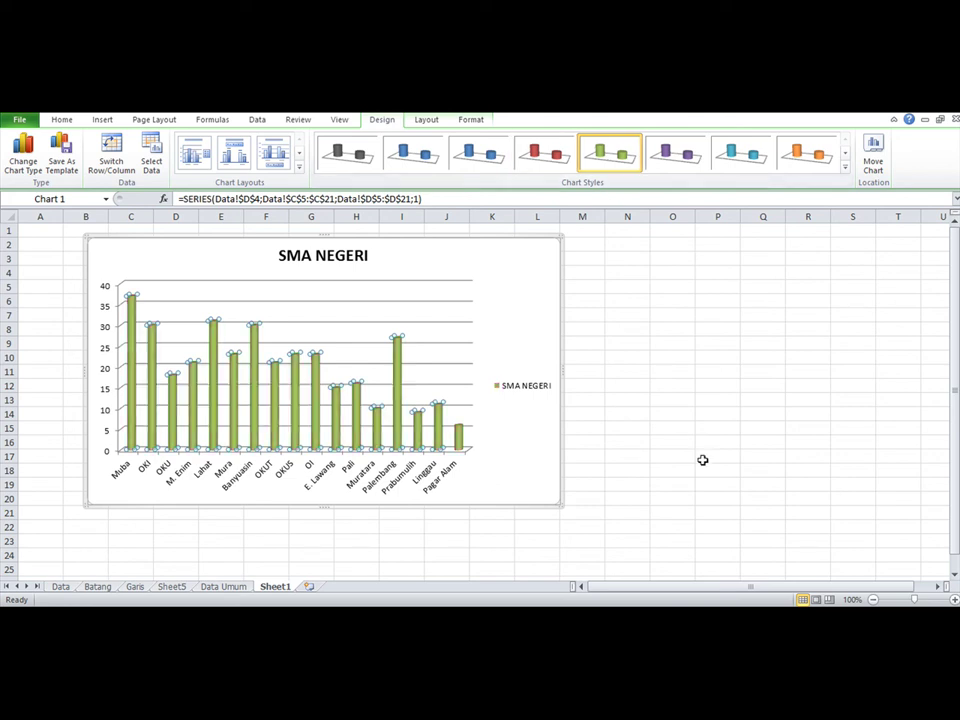
Delete the legend from the SMA NEGERI chart, keeping its title
left_click(322, 257)
left_click(280, 256)
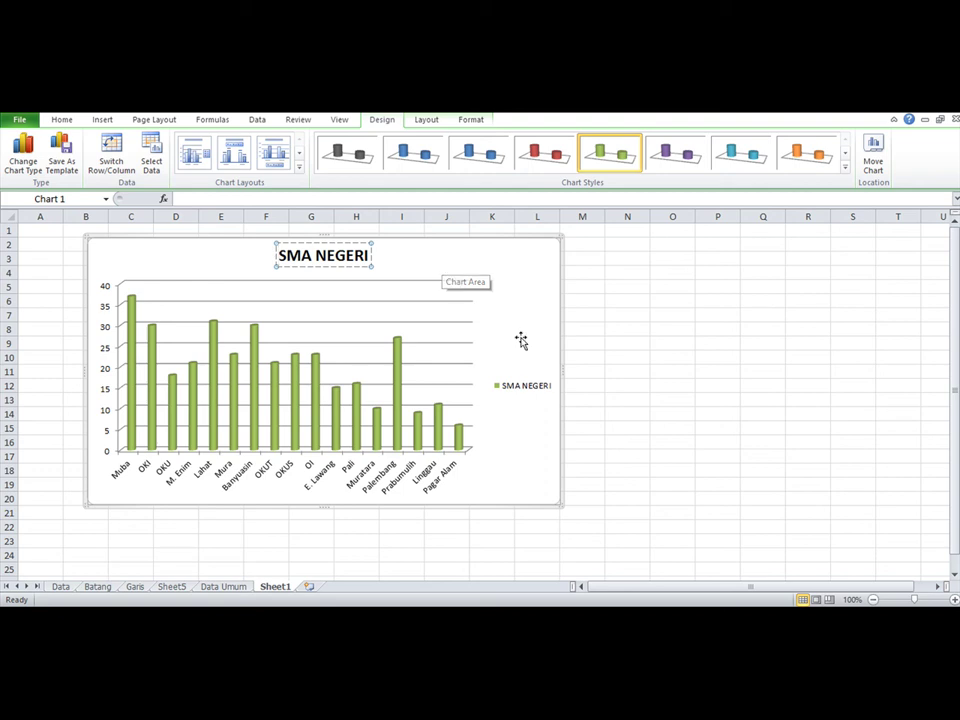
left_click(510, 395)
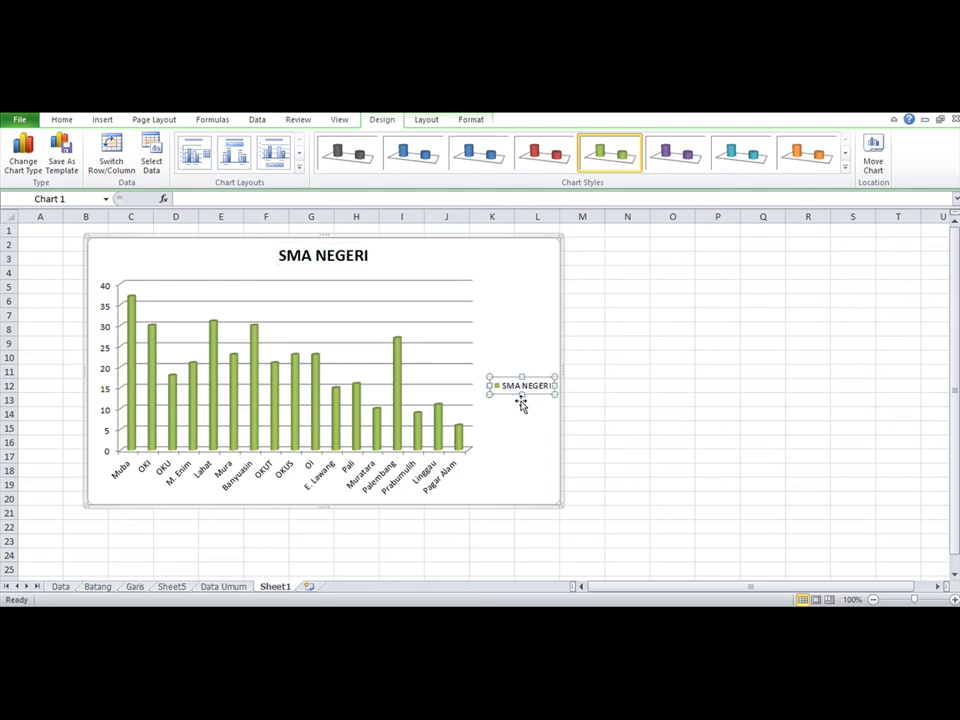
key("Delete")
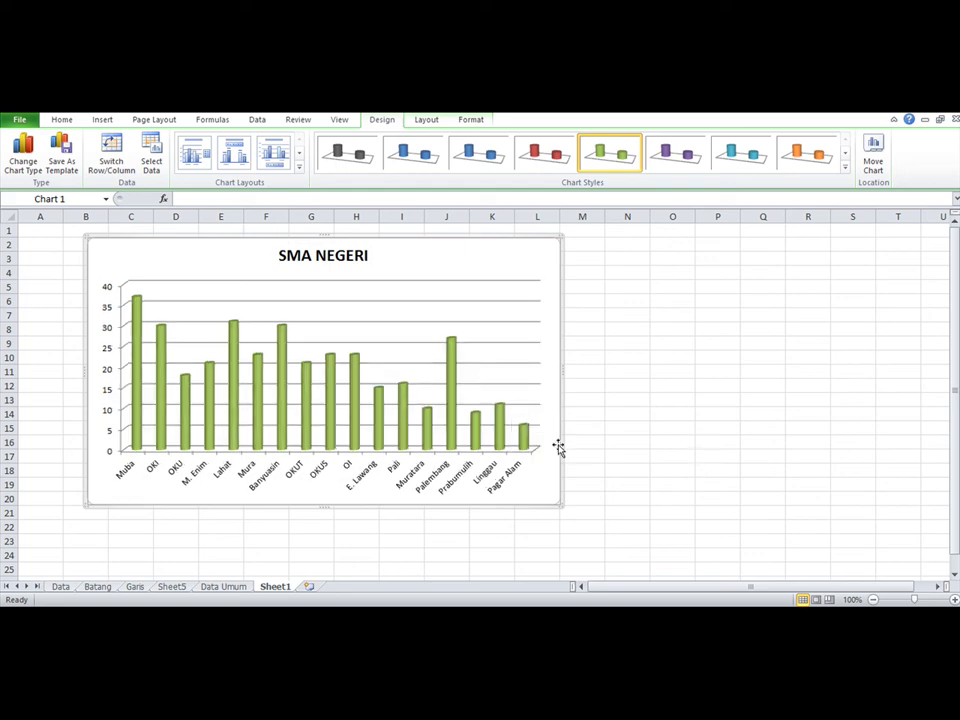
Review the column chart on the Batang sheet and the line chart on the Garis sheet
left_click(98, 587)
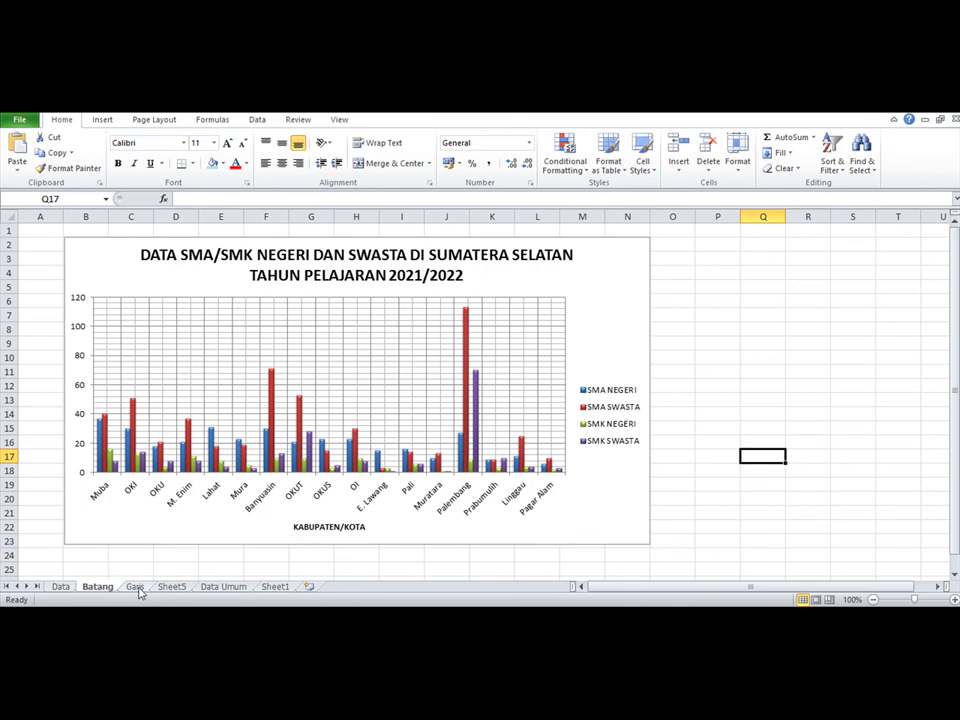
left_click(135, 587)
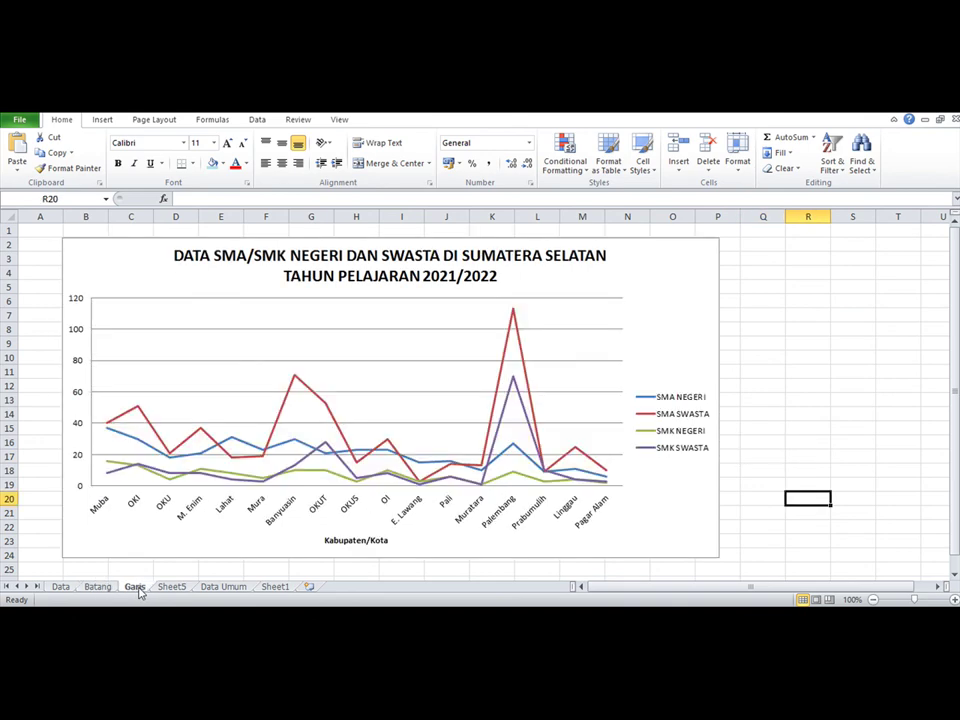
left_click(98, 587)
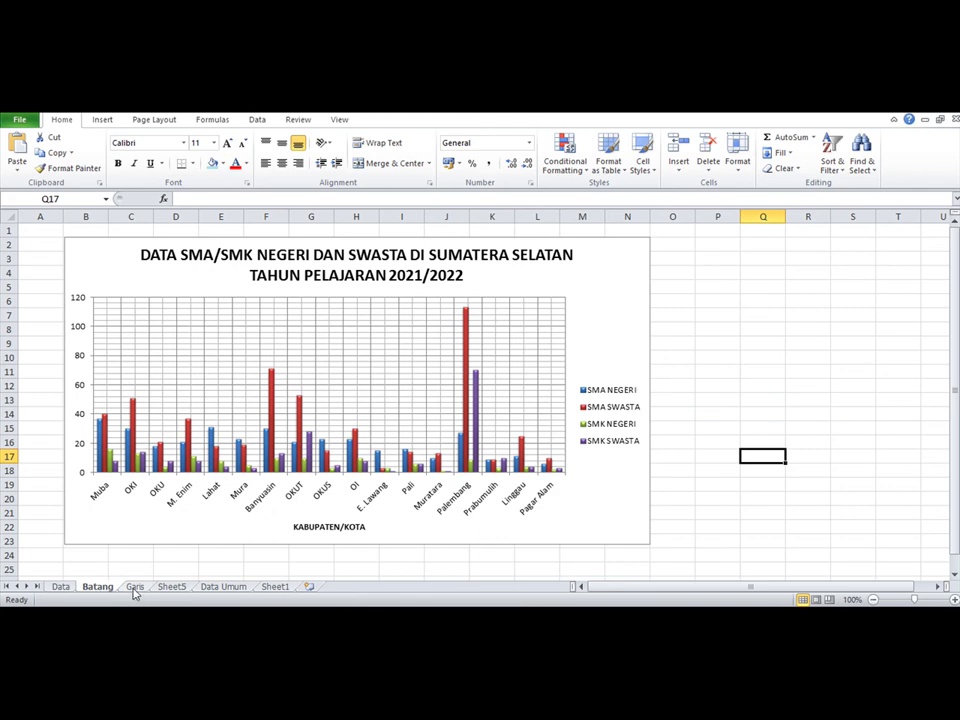
left_click(135, 587)
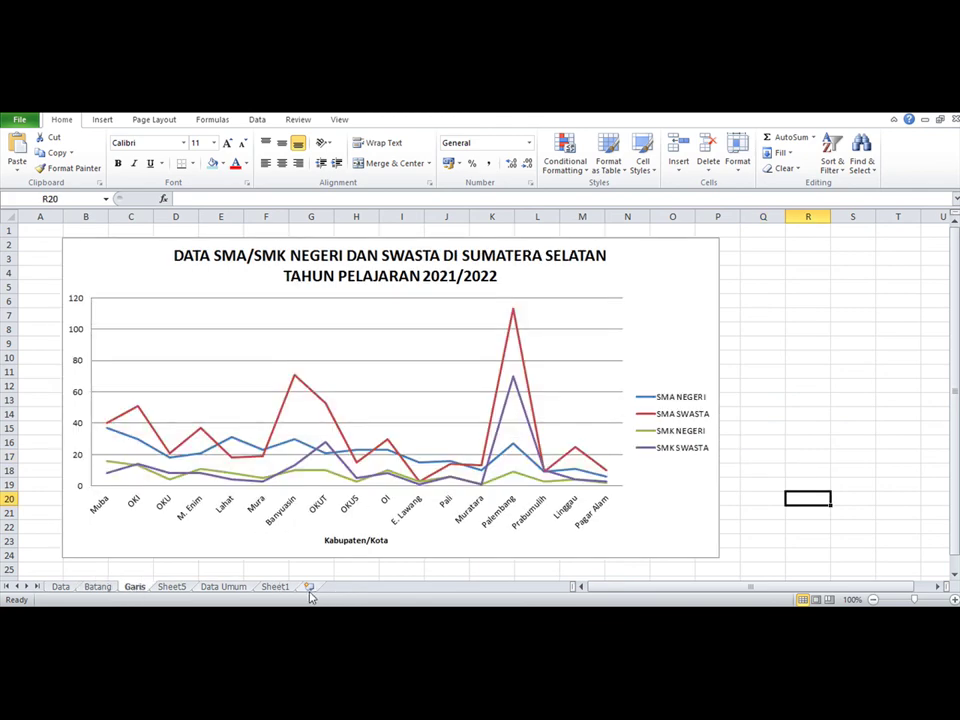